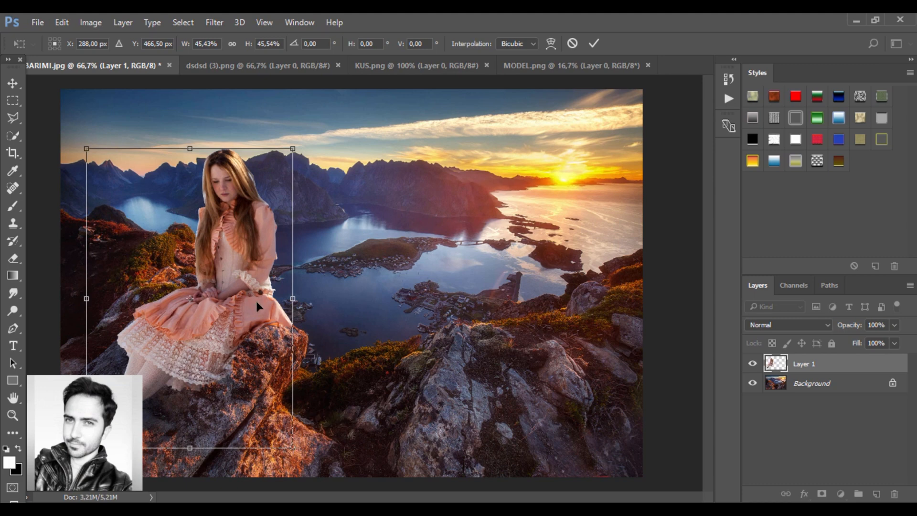
Step: Reposition the woman's cutout at X 278 px, Y 460.50 px on the rock and add a layer mask to Layer 1
drag(254, 297, 250, 296)
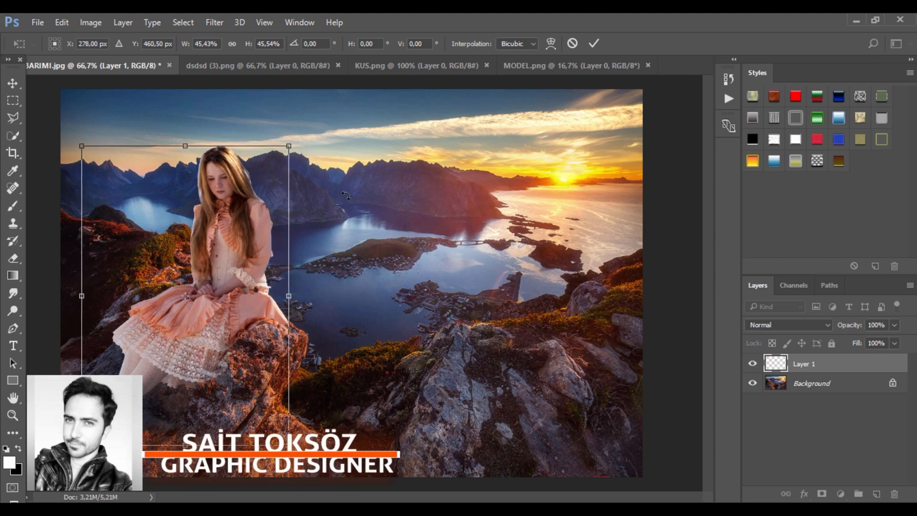
click(594, 46)
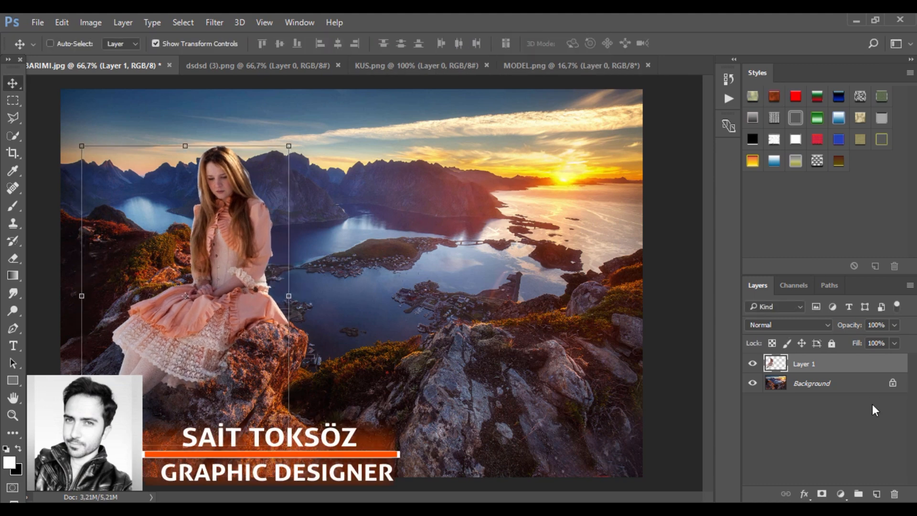
click(822, 494)
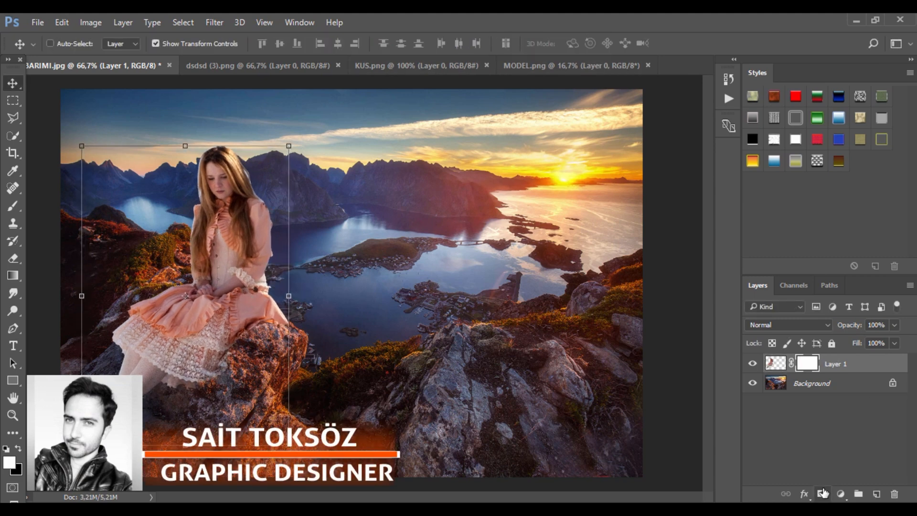
Step: Select the Brush tool and set the foreground color to black (000000) for painting on the Layer 1 mask
click(12, 205)
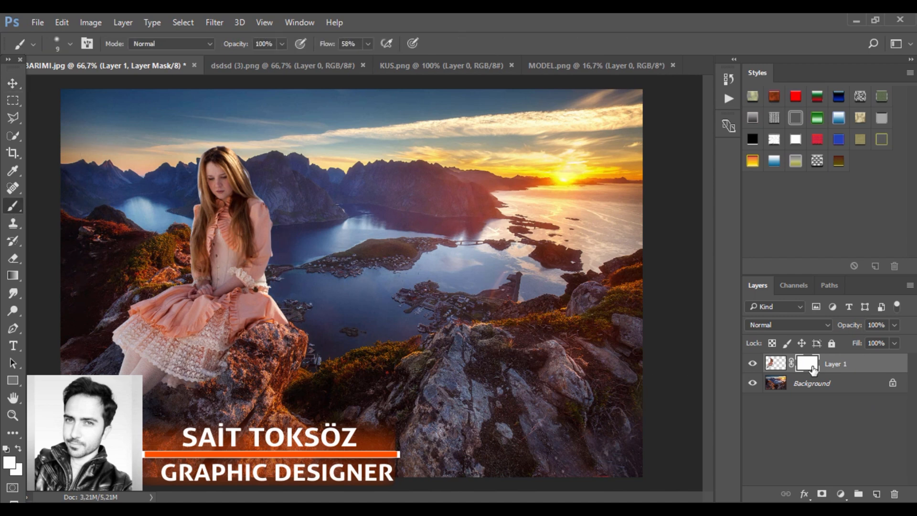
click(8, 462)
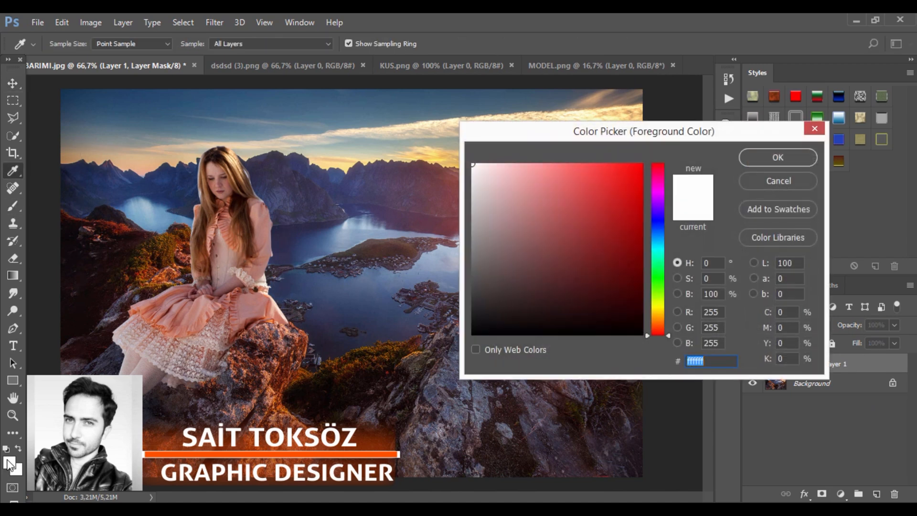
click(473, 334)
click(794, 161)
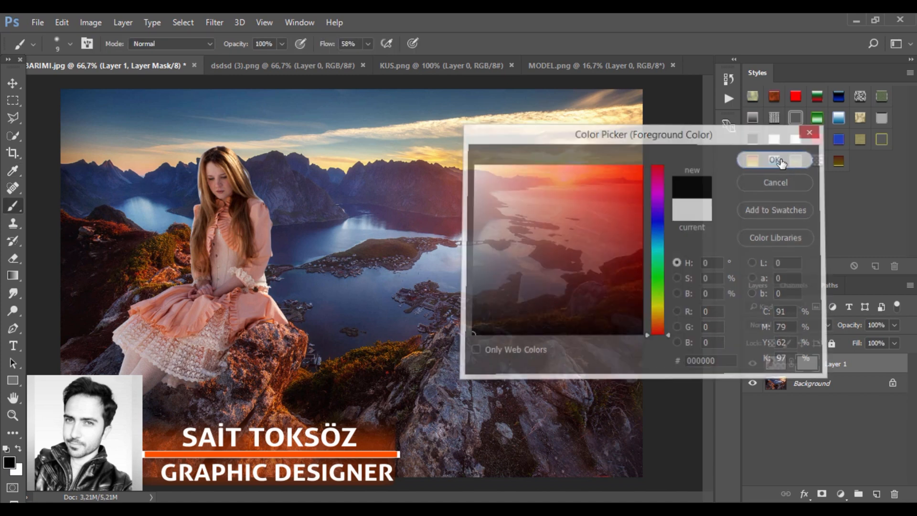
Step: Choose the 172 px speckled brush tip for masking the woman's hair edge and reduce its size to 25 px
scroll(205, 179, up, 4)
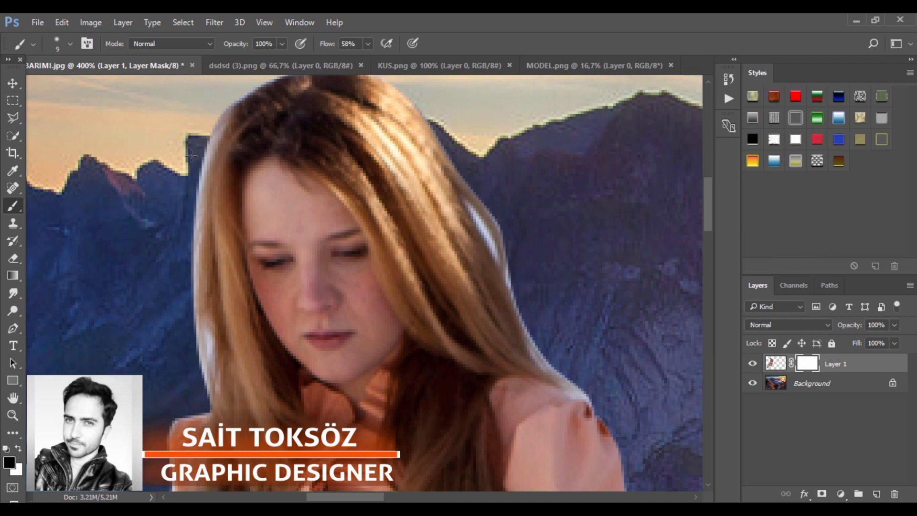
mouse_move(191, 155)
mouse_down()
mouse_move(194, 178)
mouse_move(218, 107)
mouse_up()
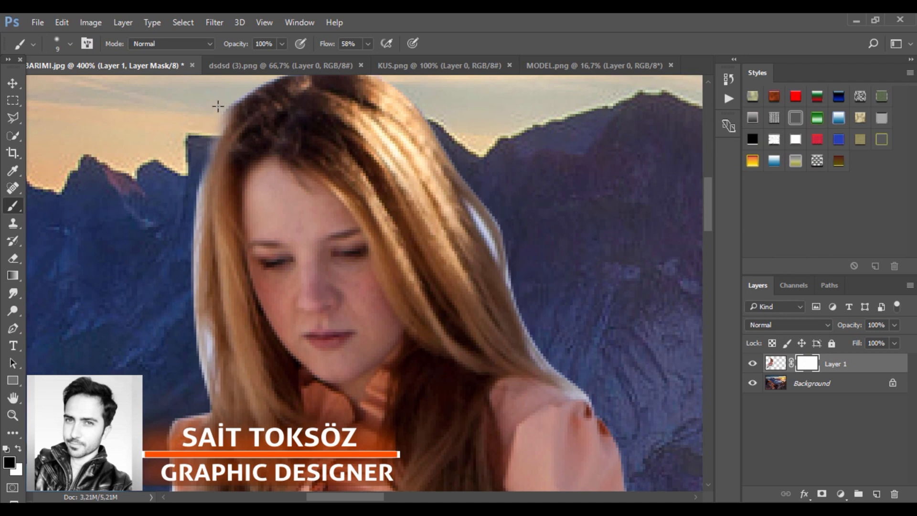
right_click(197, 161)
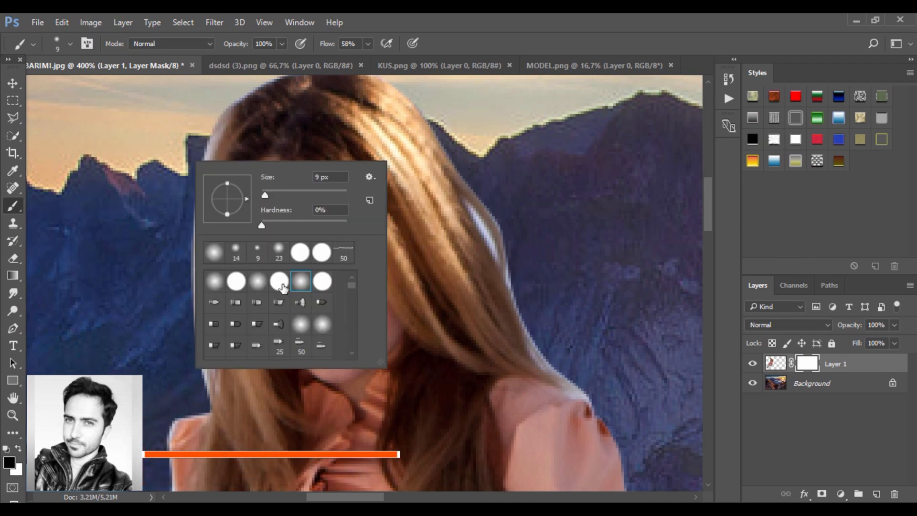
scroll(282, 287, down, 8)
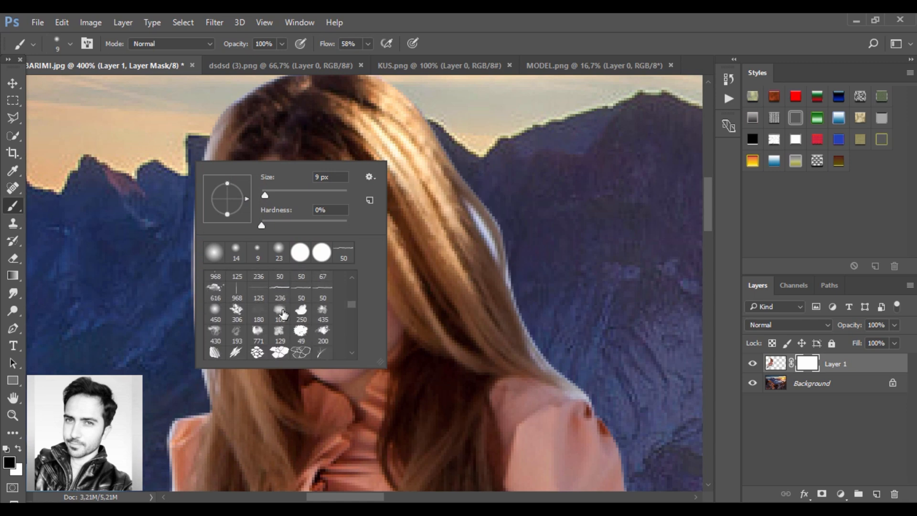
scroll(282, 314, down, 5)
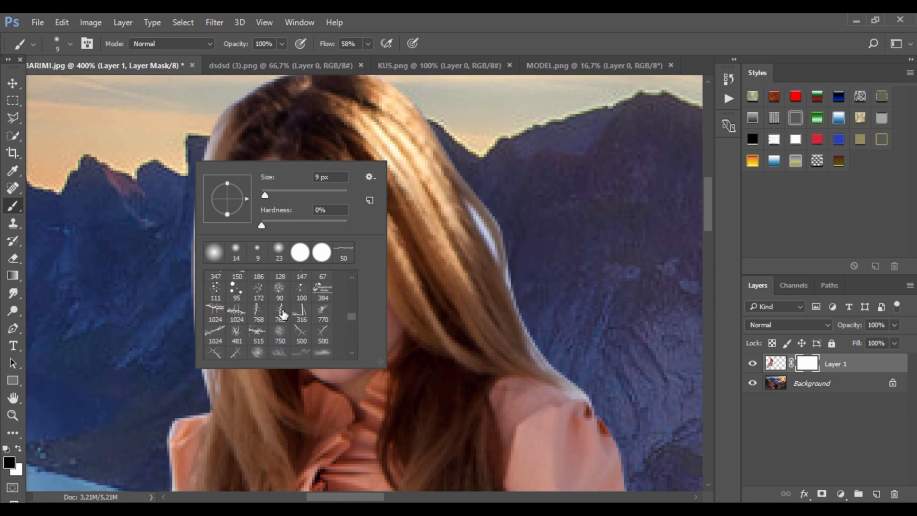
click(257, 288)
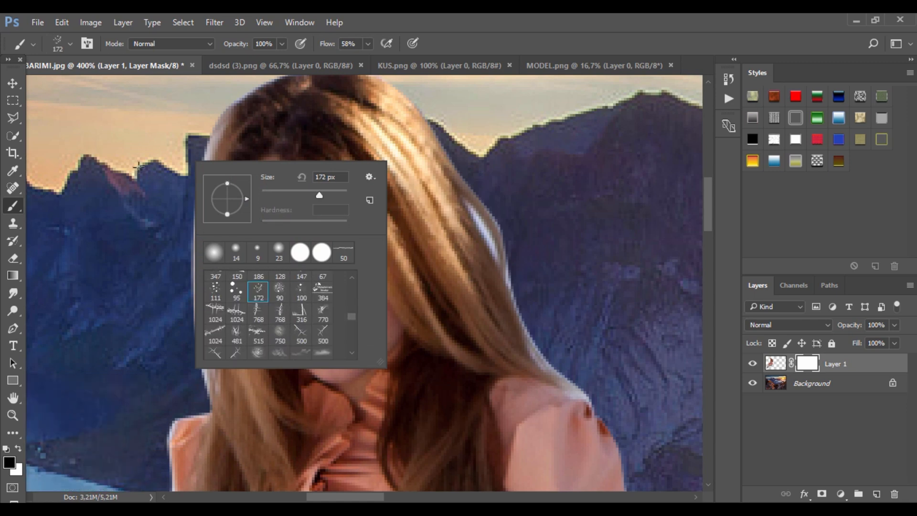
click(271, 189)
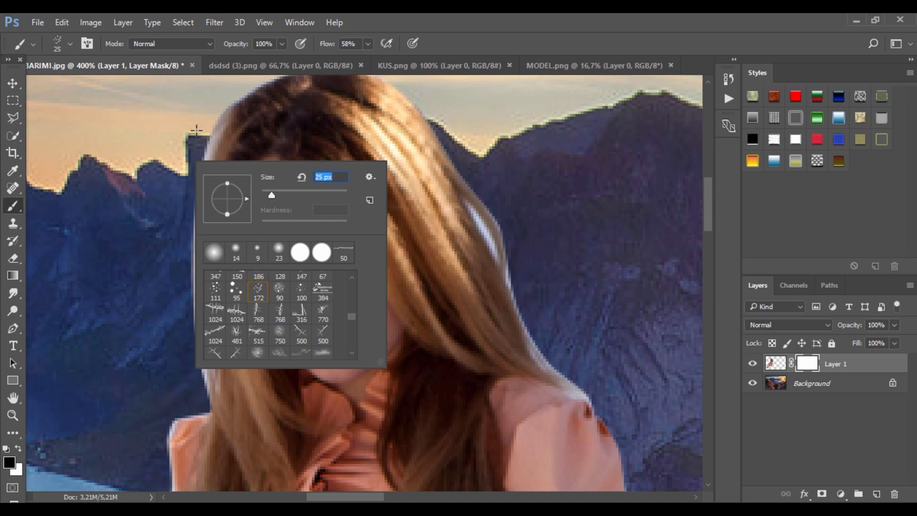
key(Return)
Step: Mask out the pale fringe along both sides of the woman's hair, from her head down to the shoulders
mouse_move(196, 165)
mouse_down()
mouse_move(209, 98)
mouse_move(172, 208)
mouse_move(175, 387)
mouse_move(181, 159)
mouse_move(184, 430)
mouse_up()
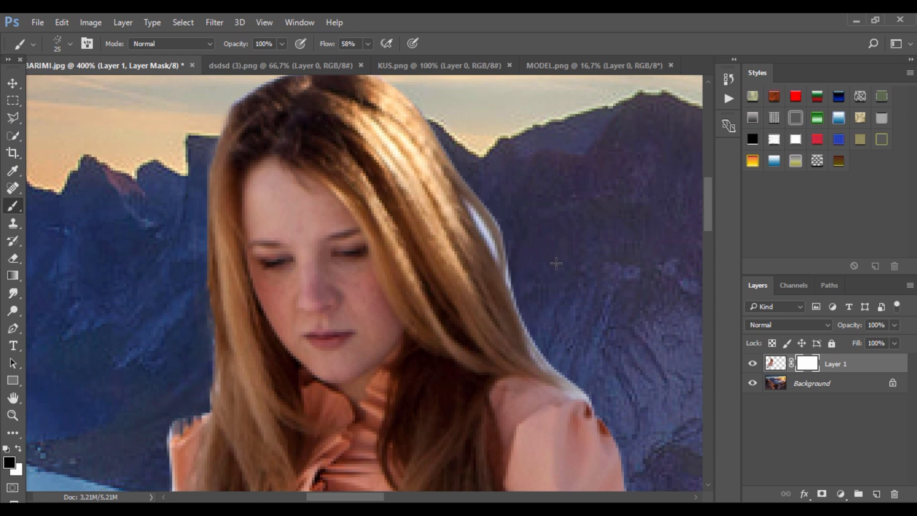
mouse_move(592, 382)
mouse_down()
mouse_move(565, 371)
mouse_move(589, 377)
mouse_move(551, 349)
mouse_move(561, 361)
mouse_move(545, 336)
mouse_move(552, 352)
mouse_move(537, 304)
mouse_move(541, 335)
mouse_move(518, 252)
mouse_move(524, 294)
mouse_move(522, 243)
mouse_move(524, 264)
mouse_move(493, 181)
mouse_move(525, 254)
mouse_move(508, 205)
mouse_move(532, 301)
mouse_move(490, 204)
mouse_move(521, 243)
mouse_up()
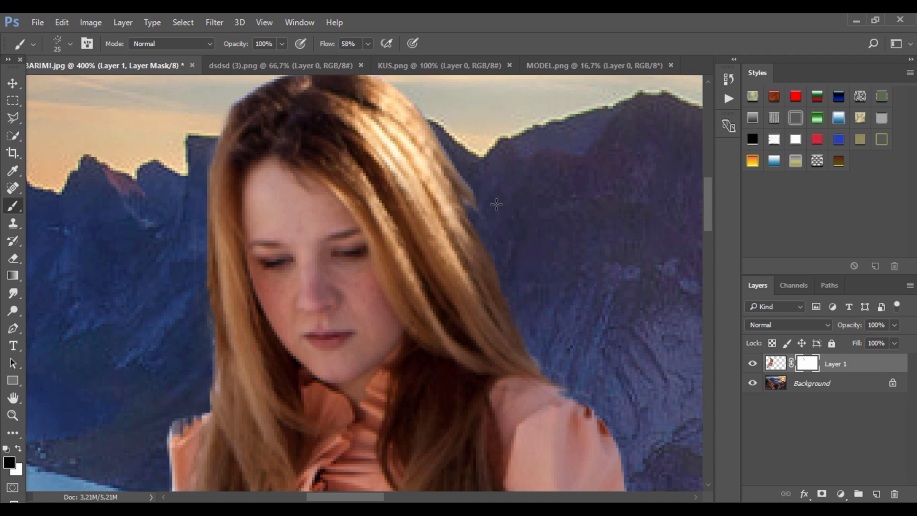
drag(486, 196, 494, 223)
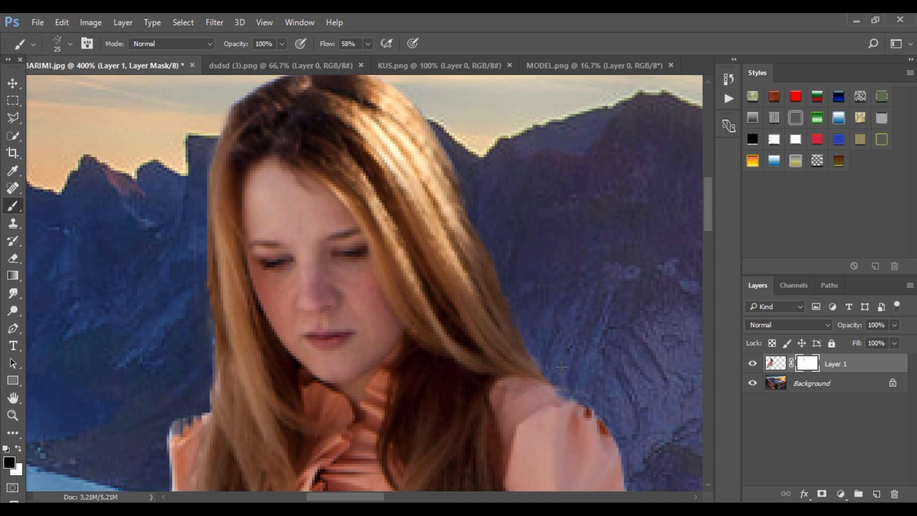
drag(573, 403, 597, 400)
key(ctrl+alt+z)
key(ctrl+alt+z)
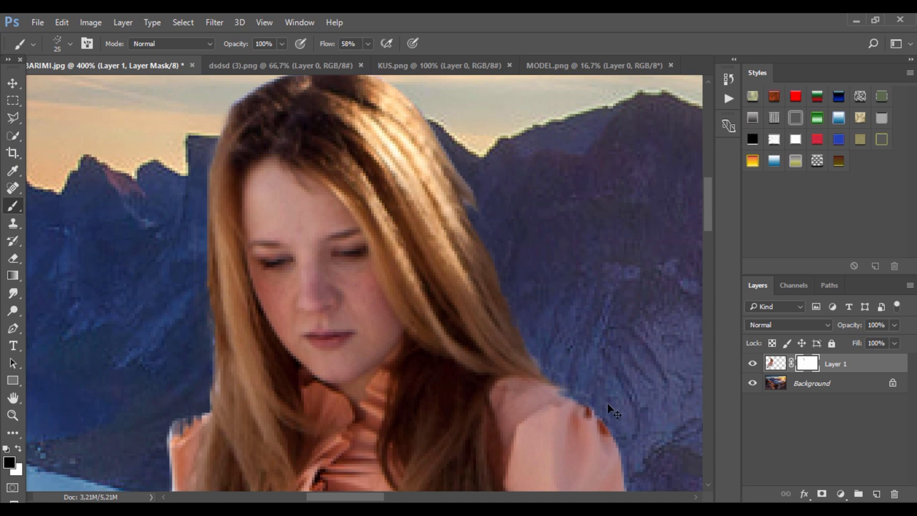
Step: Mask out the leftover fringe on the edges of both of the woman's shoulders
click(600, 393)
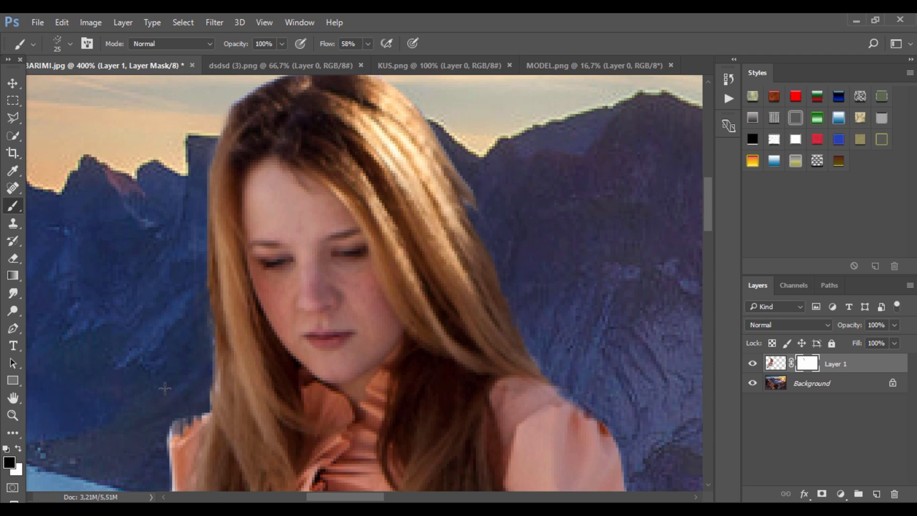
click(176, 427)
drag(160, 433, 139, 465)
Step: Add a new layer above Layer 1 and sample the bright yellow near the sun as the foreground color
alt+click(176, 328)
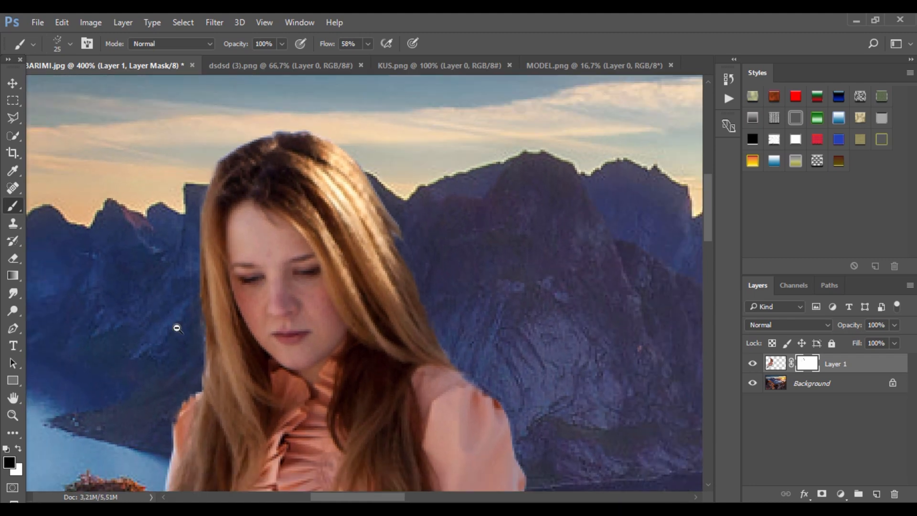
alt+click(177, 328)
alt+click(177, 328)
alt+click(176, 328)
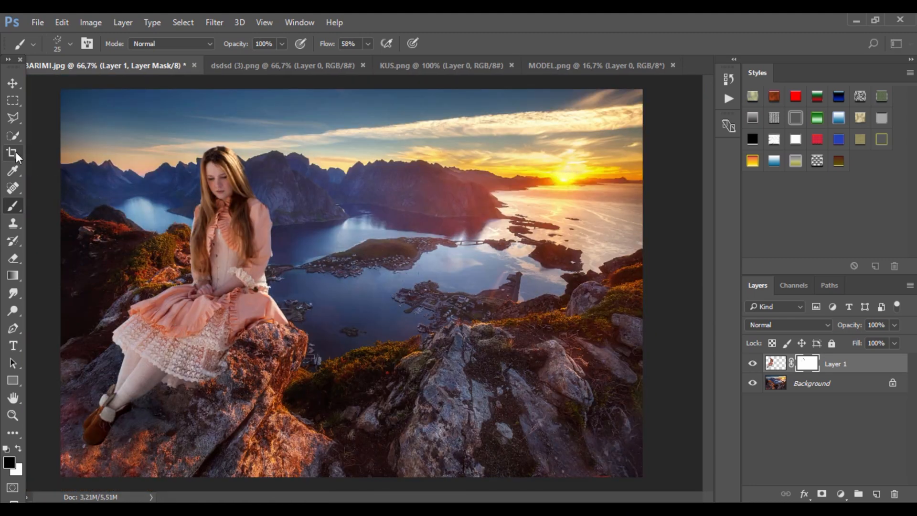
click(877, 494)
key(x)
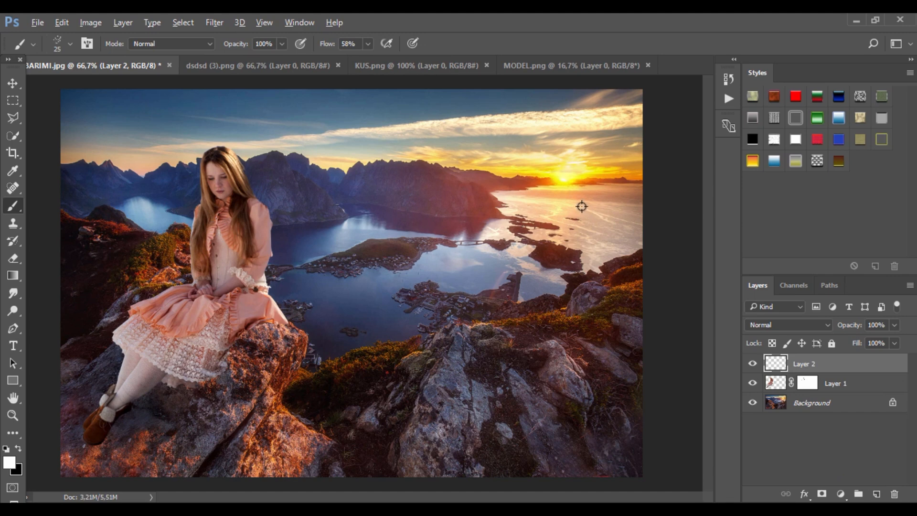
alt+click(557, 182)
Step: Choose a soft round brush at 127 px with 0% hardness and clip Layer 2 to the woman's layer
right_click(360, 214)
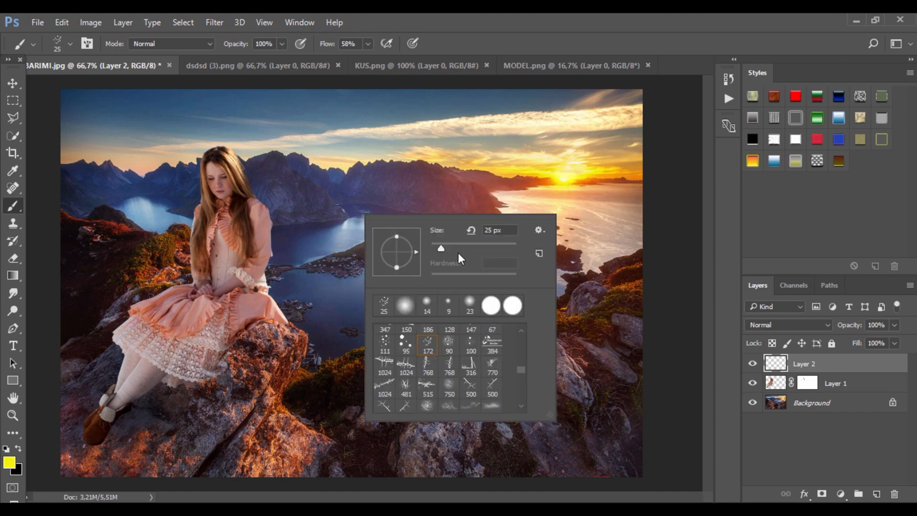
click(470, 305)
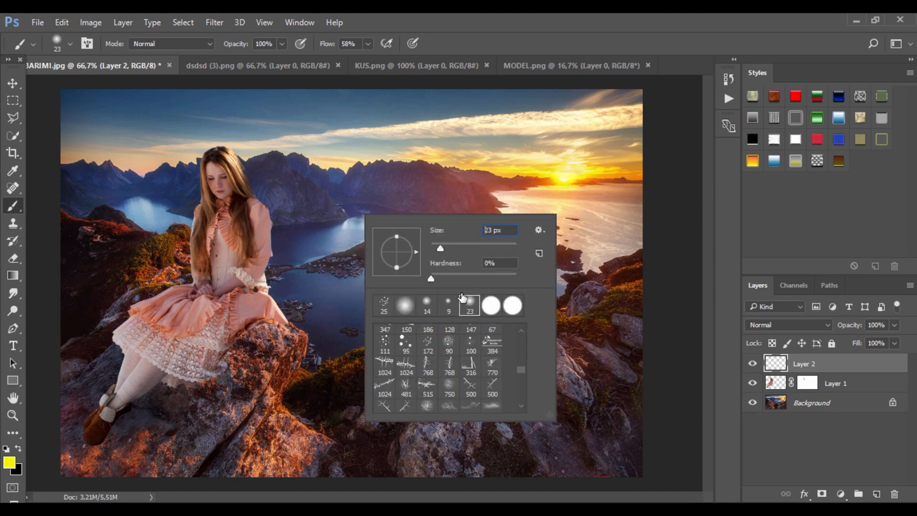
click(479, 248)
right_click(864, 363)
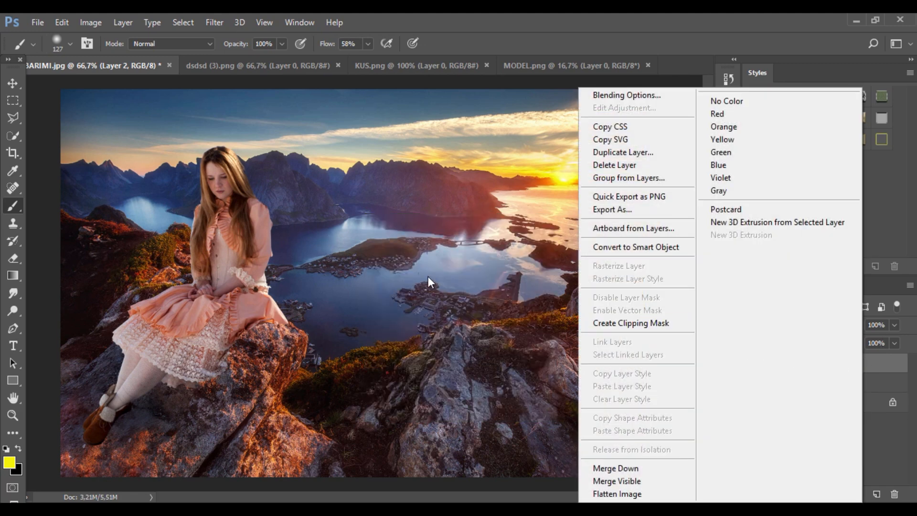
click(633, 327)
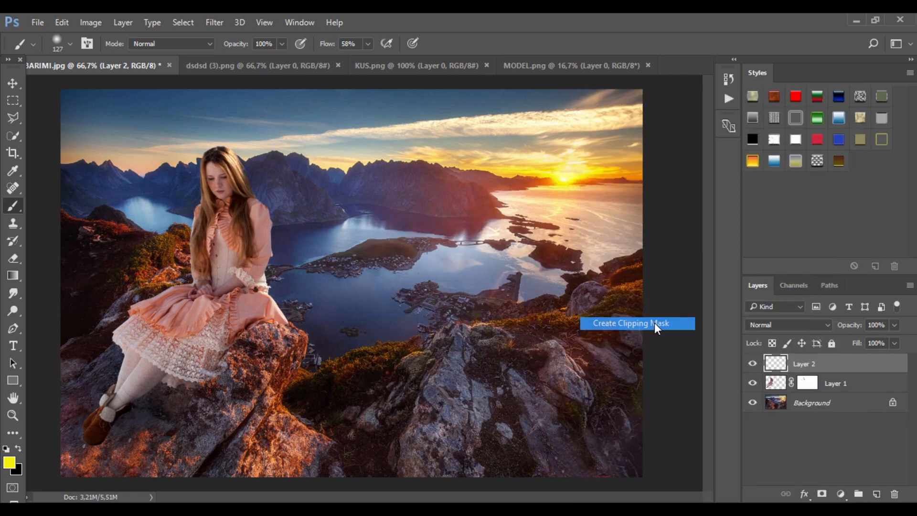
Step: Paint the woman's sun-facing side and hair on Layer 2 with the yellow, and again with a pale yellow sampled from the horizon sky
right_click(383, 235)
click(421, 326)
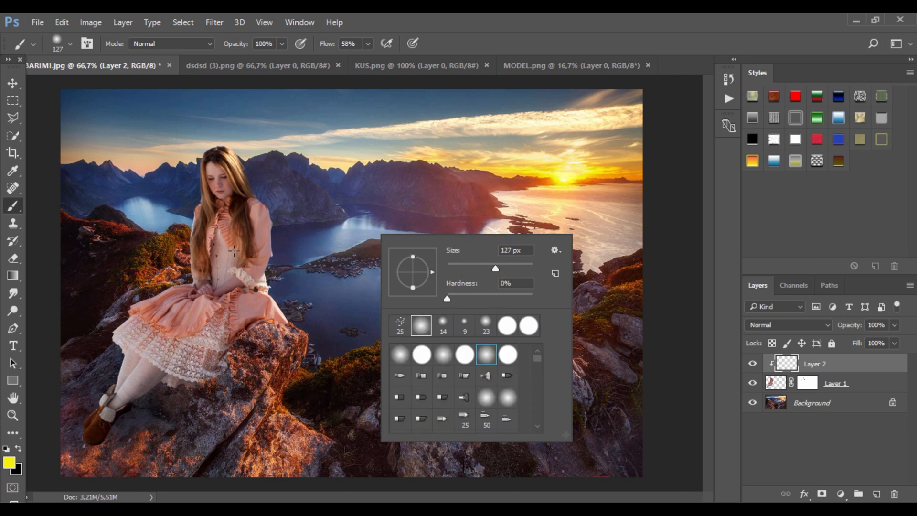
click(295, 248)
mouse_move(265, 237)
mouse_down()
mouse_move(280, 319)
mouse_move(281, 213)
mouse_move(242, 139)
mouse_up()
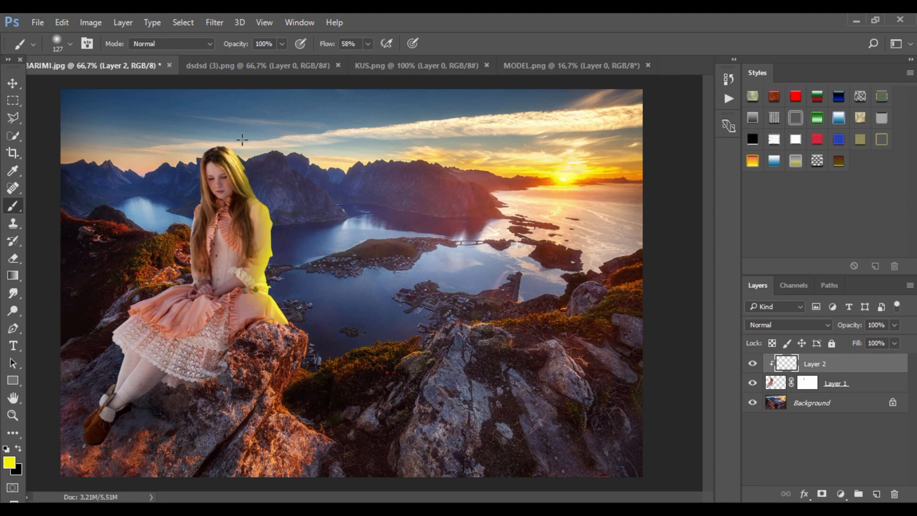
alt+click(345, 167)
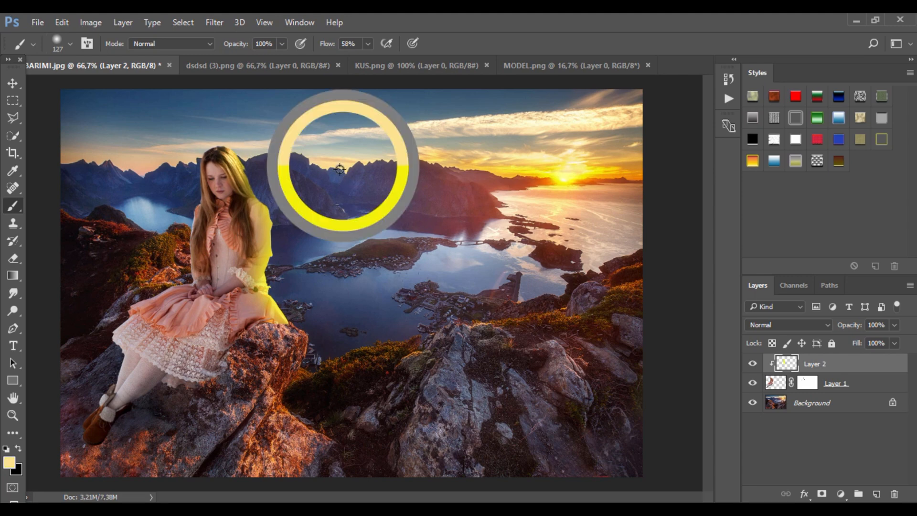
mouse_move(279, 214)
mouse_down()
mouse_move(298, 287)
mouse_move(289, 291)
mouse_up()
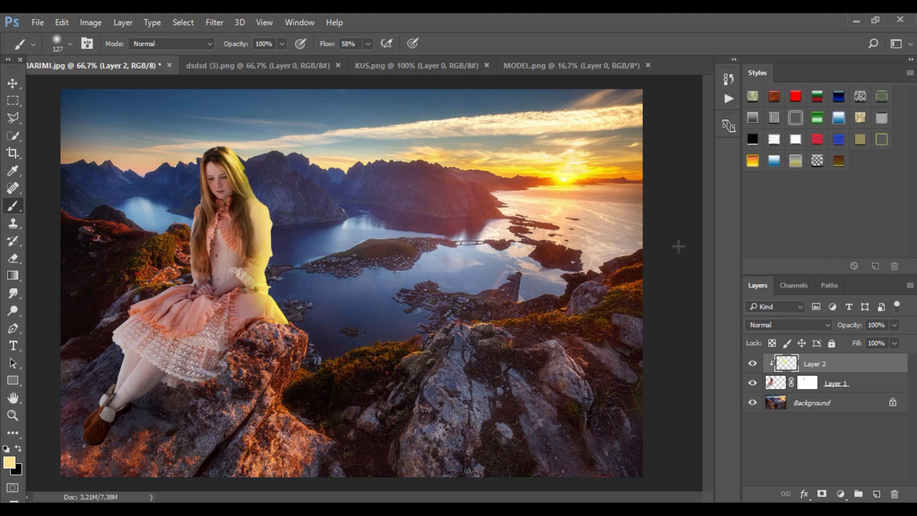
Step: Try the Soft Light and Hard Light blend modes on Layer 2
click(791, 306)
click(790, 306)
click(796, 324)
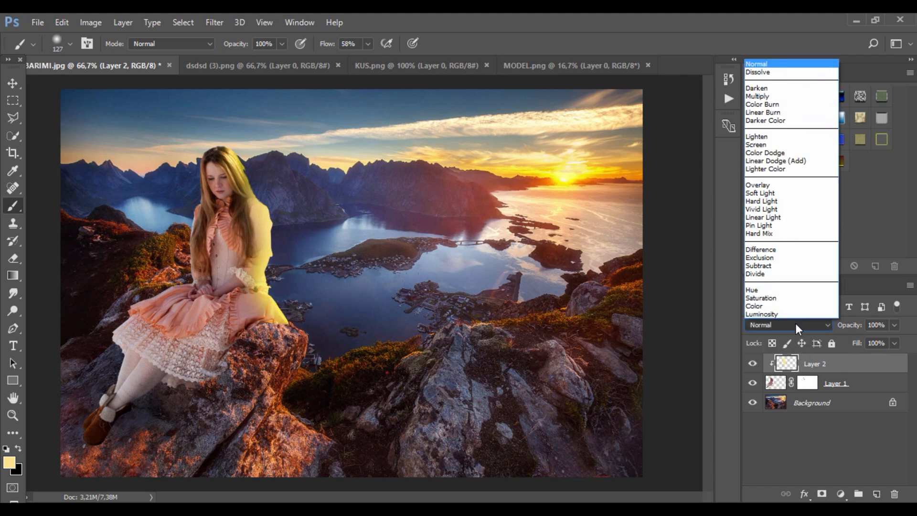
click(775, 193)
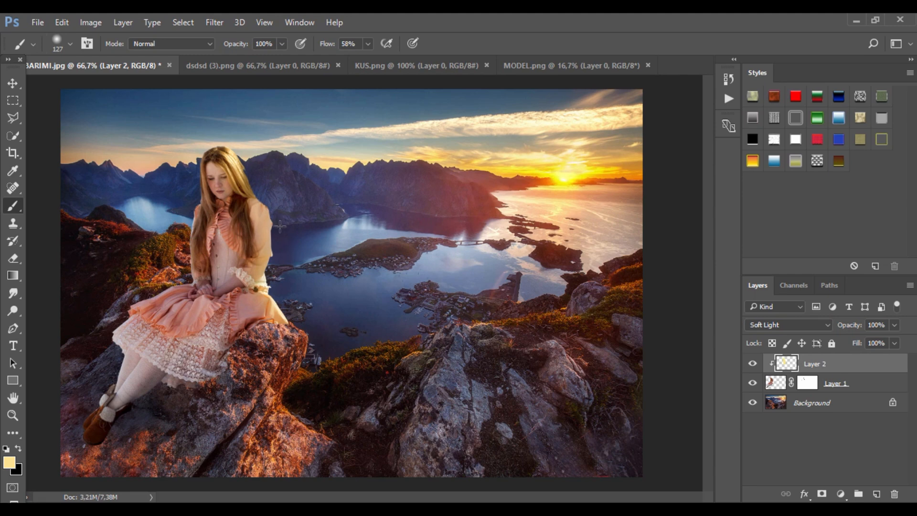
click(798, 325)
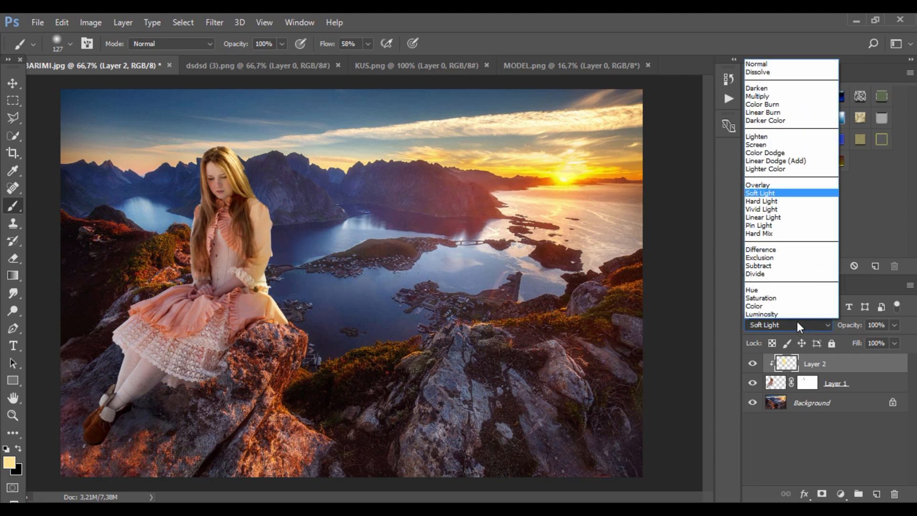
click(774, 201)
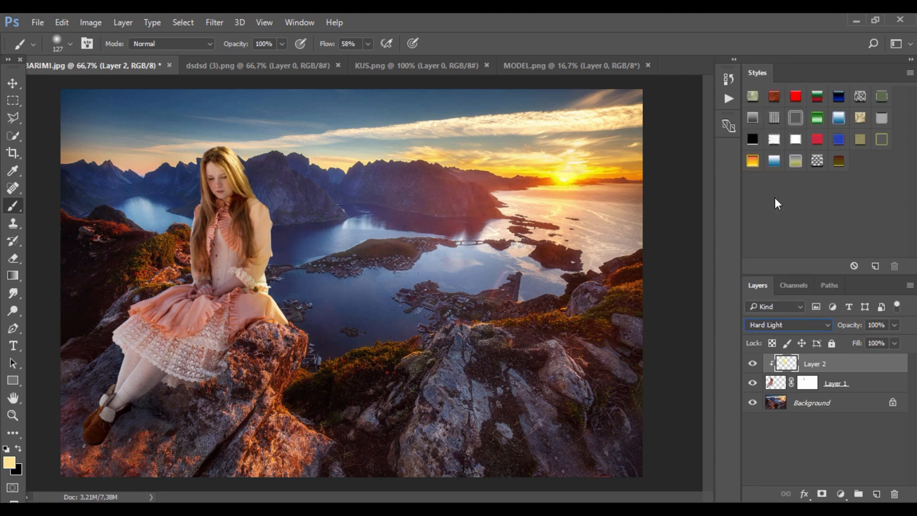
Step: Set the blend mode of Layer 2 to Screen
click(778, 328)
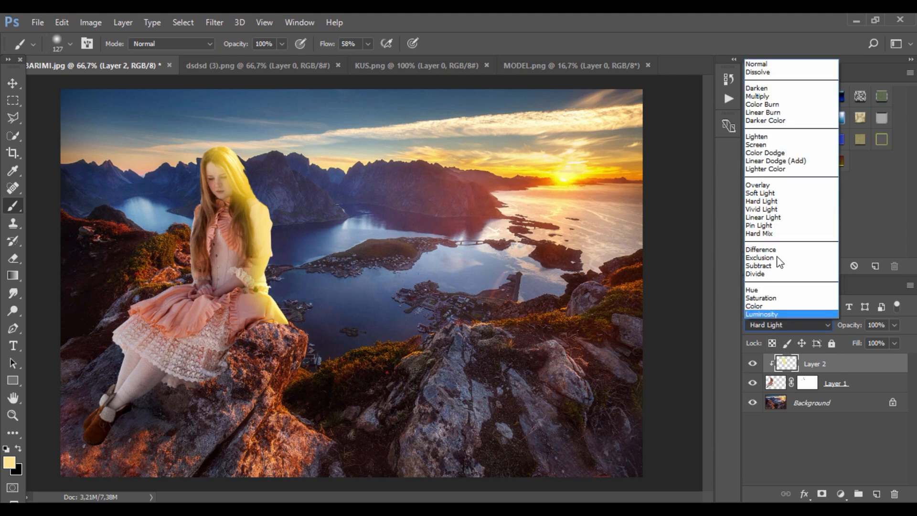
click(769, 141)
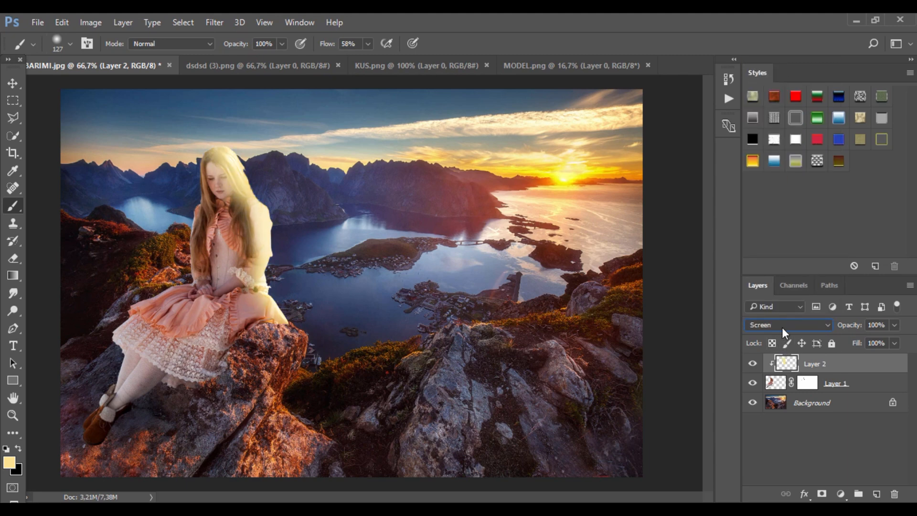
Step: Try the Lighten, Color Burn and Color Dodge blend modes on Layer 2
click(781, 327)
click(774, 138)
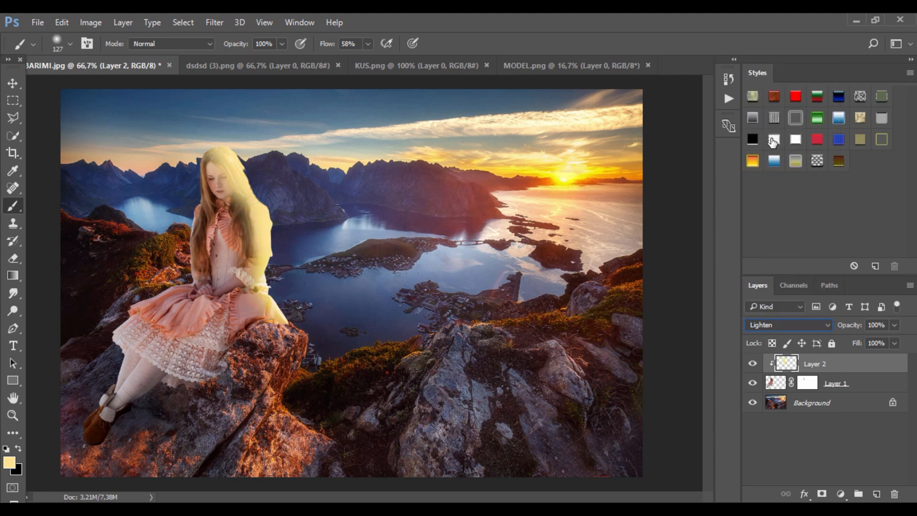
click(769, 328)
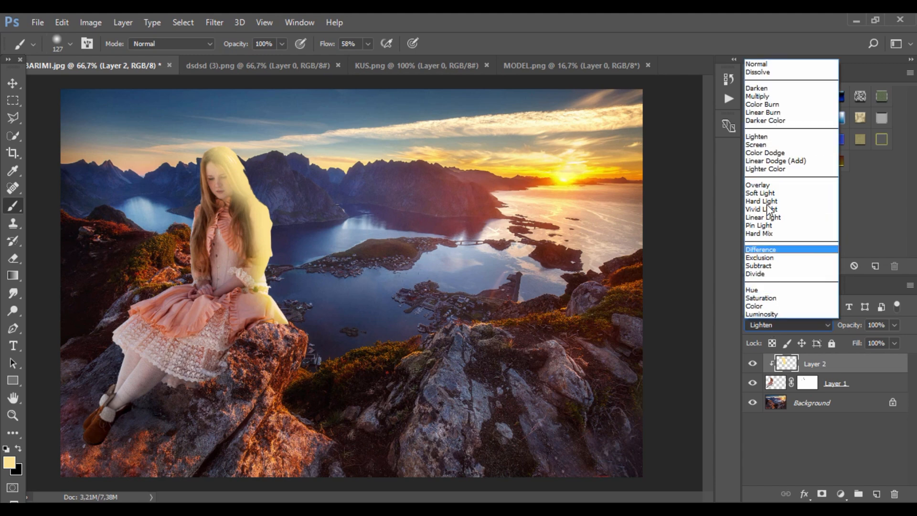
click(769, 106)
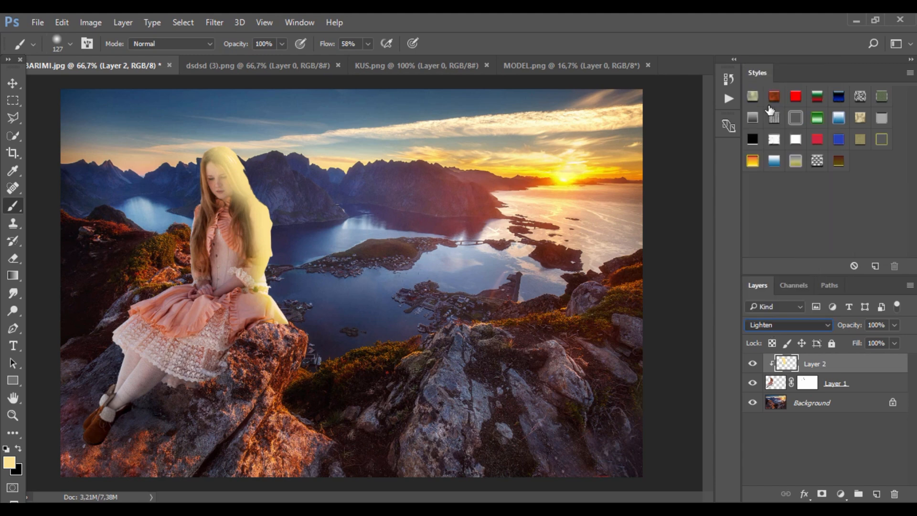
click(785, 327)
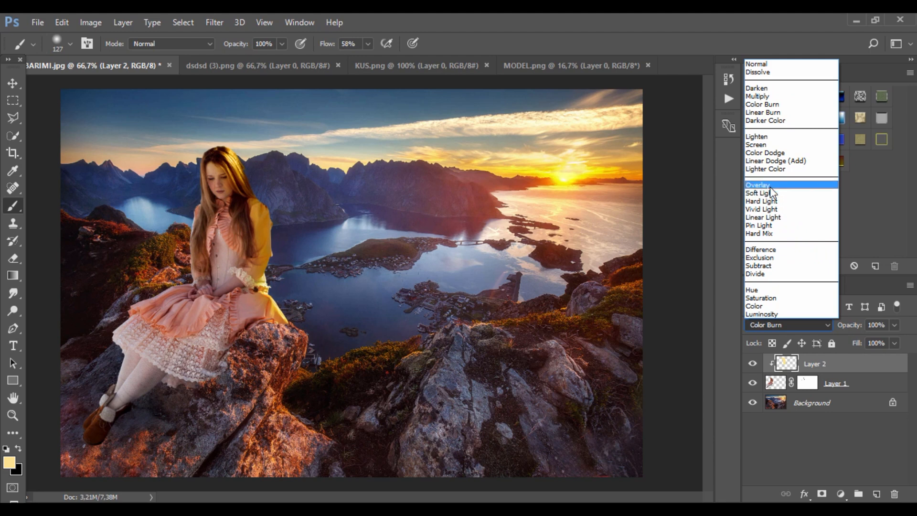
click(770, 153)
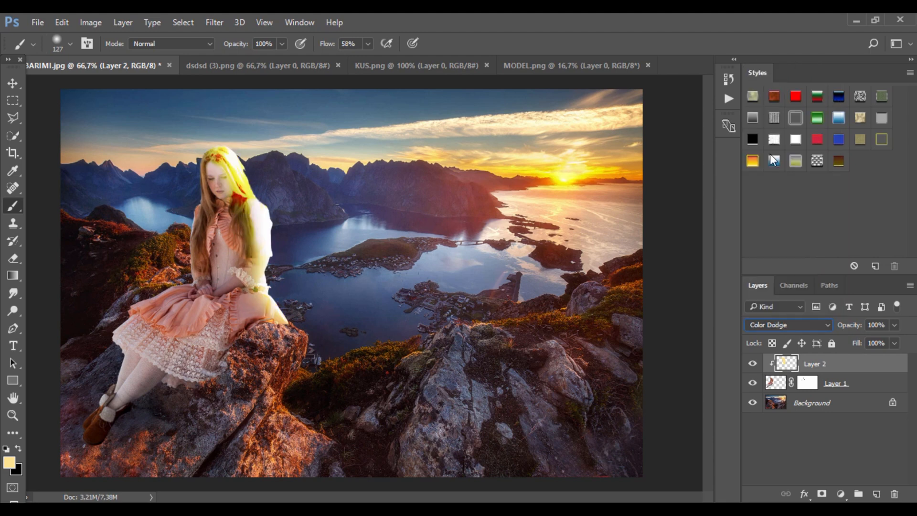
Step: Step through the following blend modes and set Layer 2 to Soft Light
key(Down)
key(Down)
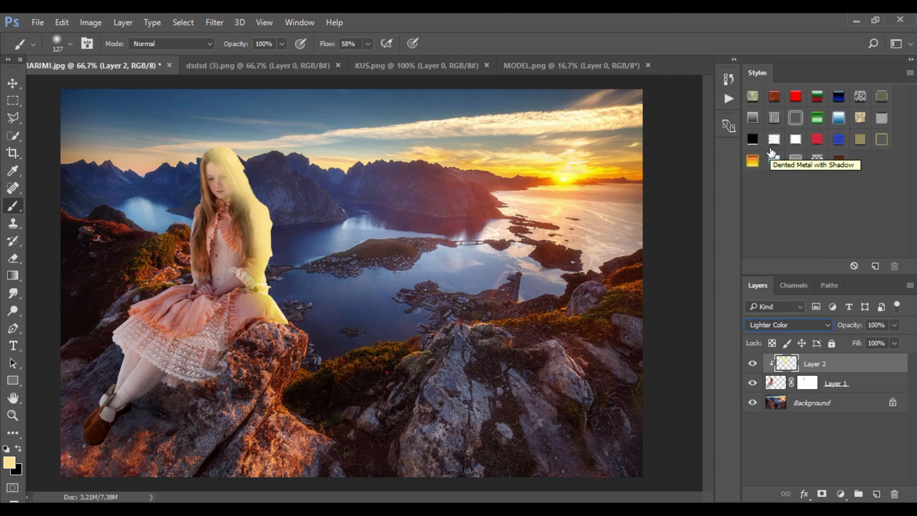
key(Down)
key(Down)
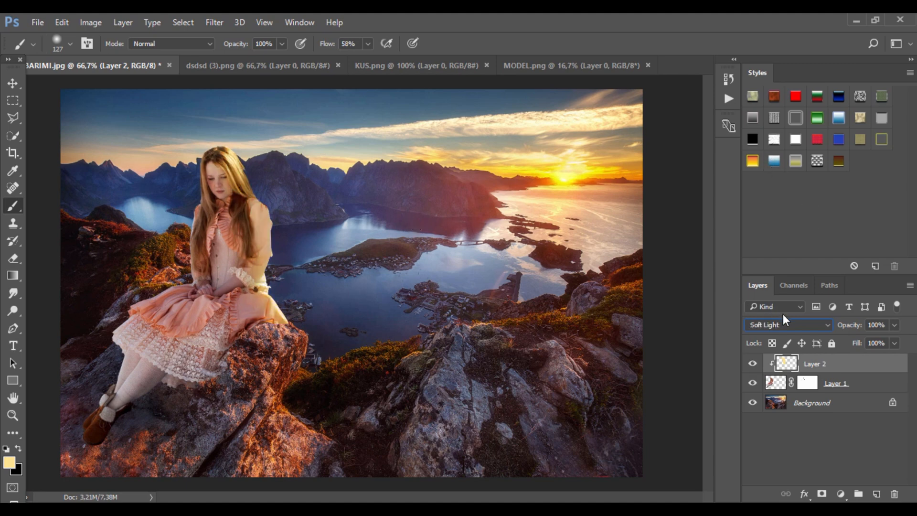
Step: Narrow the painted light on Layer 2 slightly from the side facing away from the sun and apply the transform
click(13, 83)
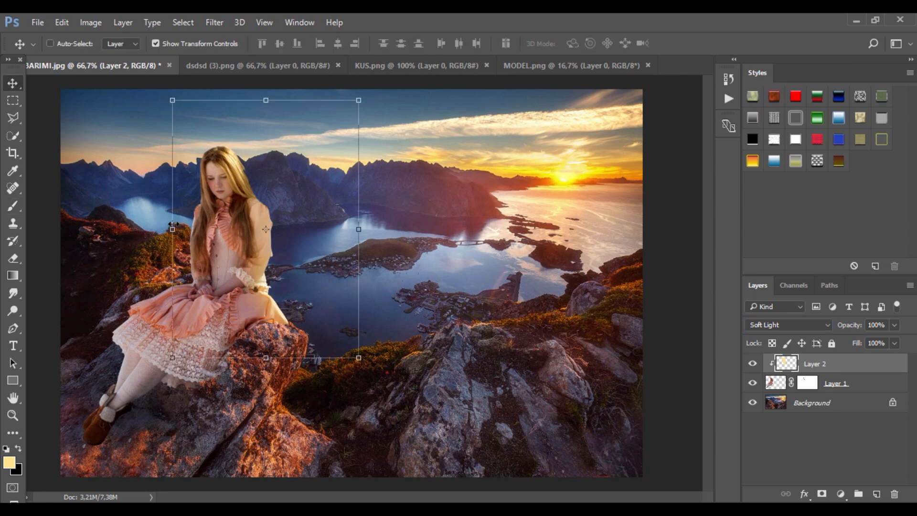
drag(173, 229, 191, 229)
click(593, 45)
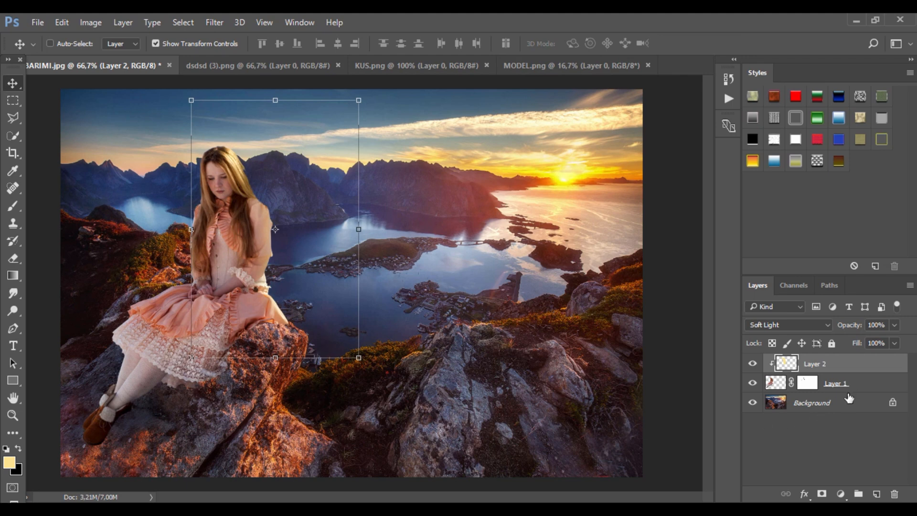
Step: Add a new layer directly above the Background and prepare the brush with black sampled from the dark rock at 56% opacity
click(853, 403)
click(877, 493)
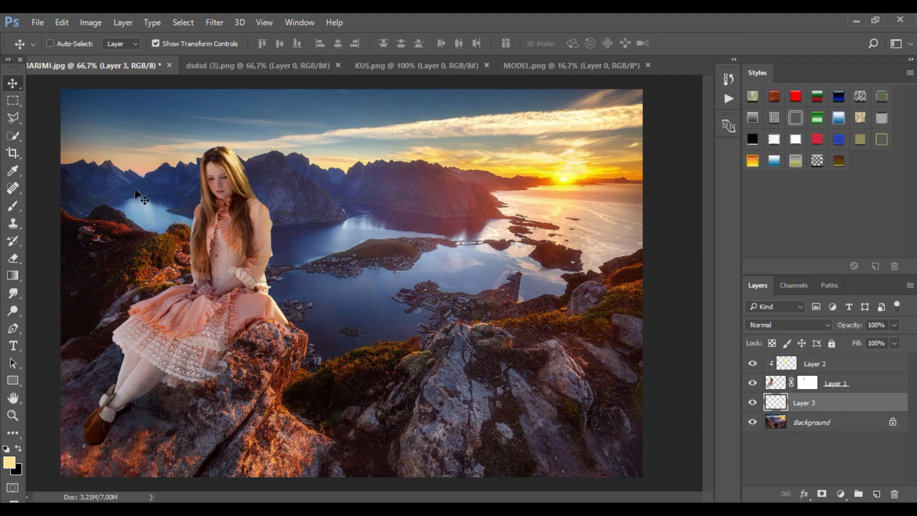
click(13, 210)
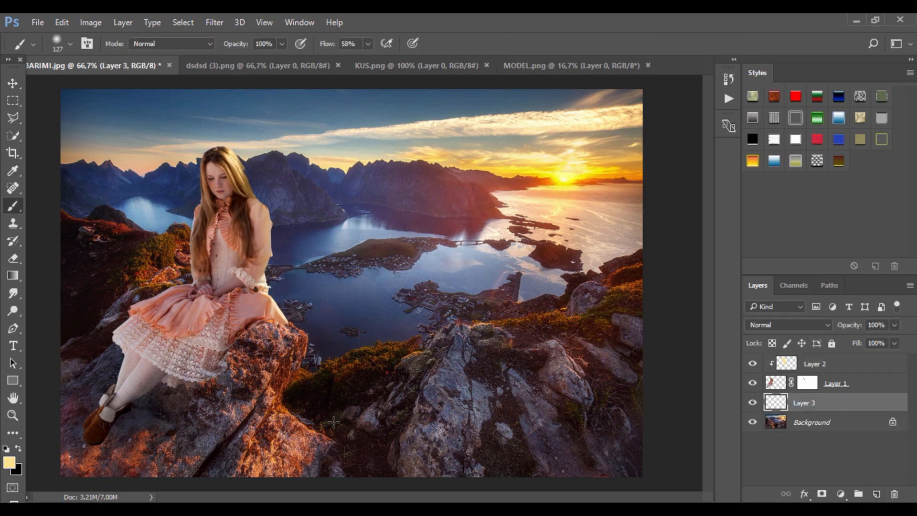
alt+click(208, 456)
click(282, 44)
drag(282, 44, 255, 61)
click(227, 330)
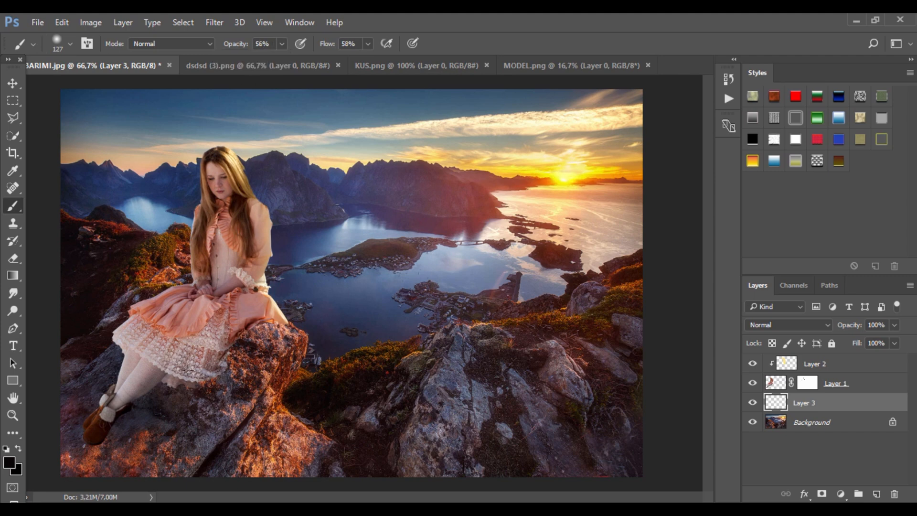
Step: Paint a soft black shadow on the rock below the skirt on Layer 3 and undo the stroke along the legs
mouse_move(188, 370)
mouse_down()
mouse_move(170, 377)
mouse_move(206, 372)
mouse_up()
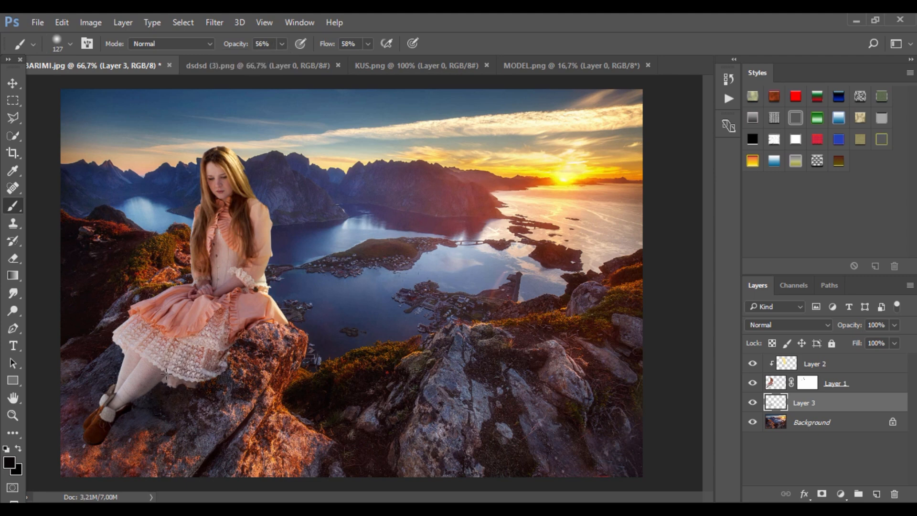
drag(126, 419, 86, 447)
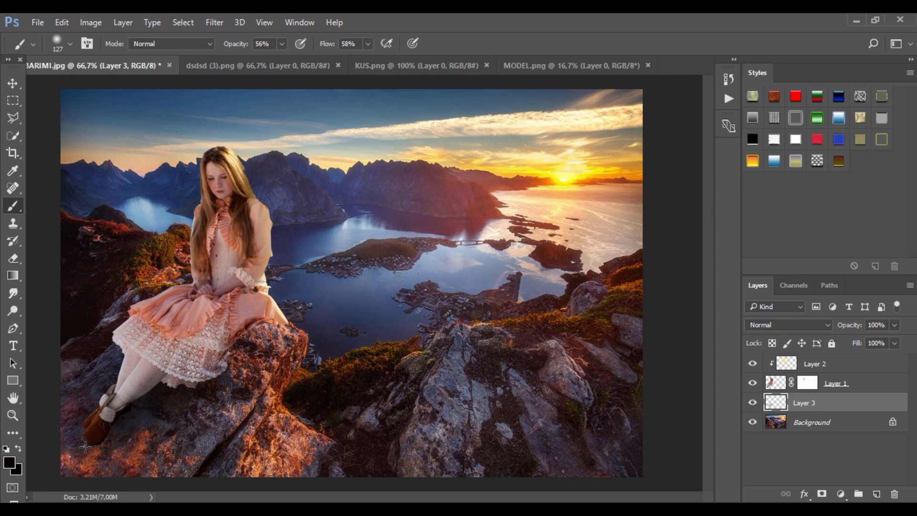
key(ctrl+z)
Step: Reduce the brush to 36 px and paint shadows on Layer 3 along the legs and shoe and beneath the seated woman
right_click(196, 382)
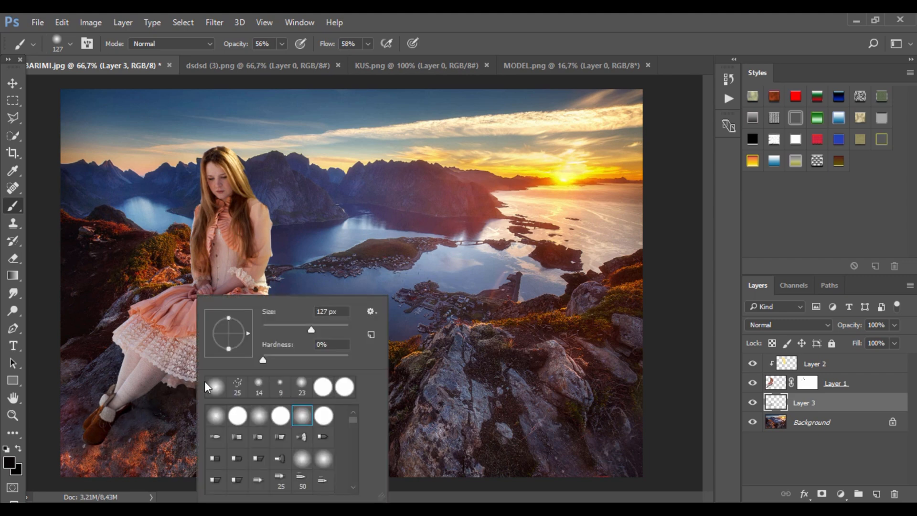
click(277, 329)
drag(141, 397, 101, 444)
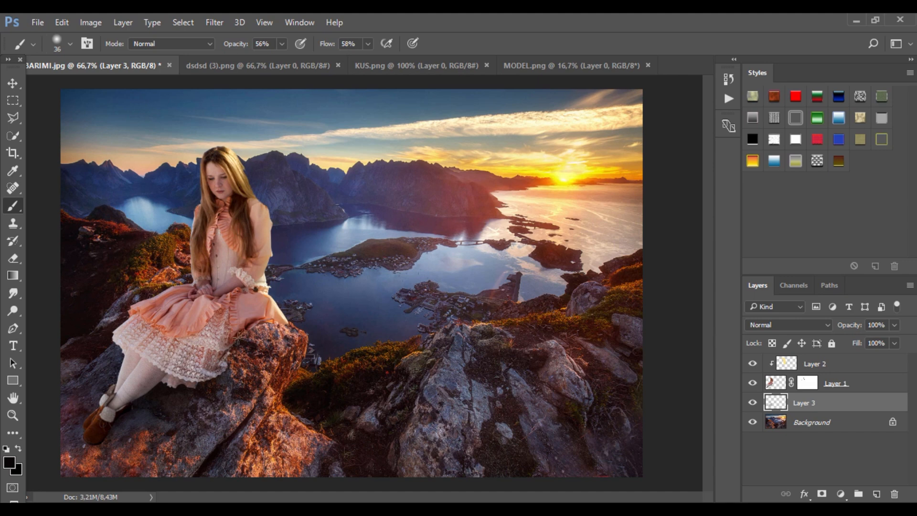
drag(239, 337, 254, 323)
click(13, 100)
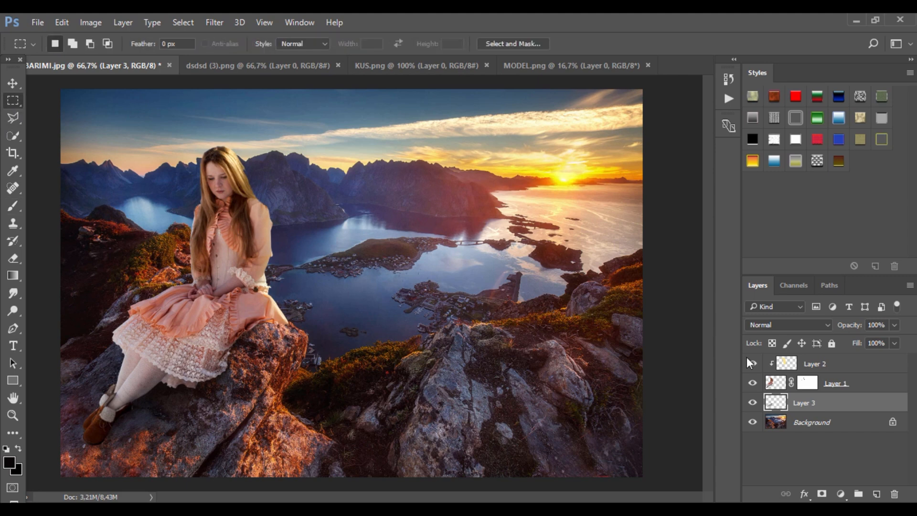
Step: Sharpen the woman on Layer 1 using the Detail settings of the Camera Raw Filter
click(776, 386)
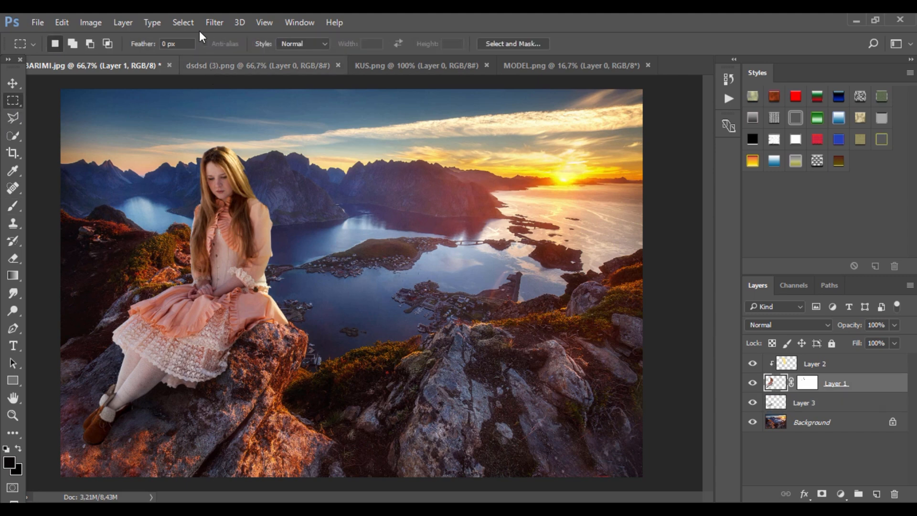
click(213, 23)
mouse_move(325, 171)
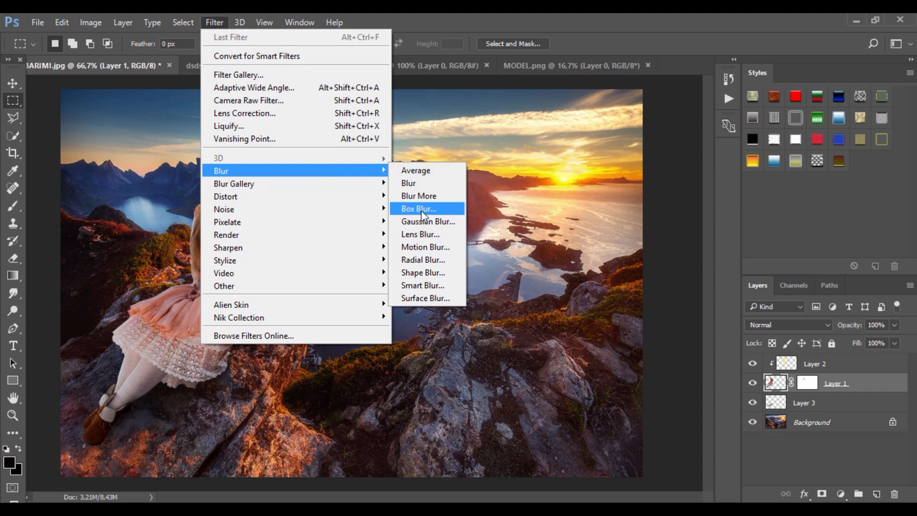
click(274, 101)
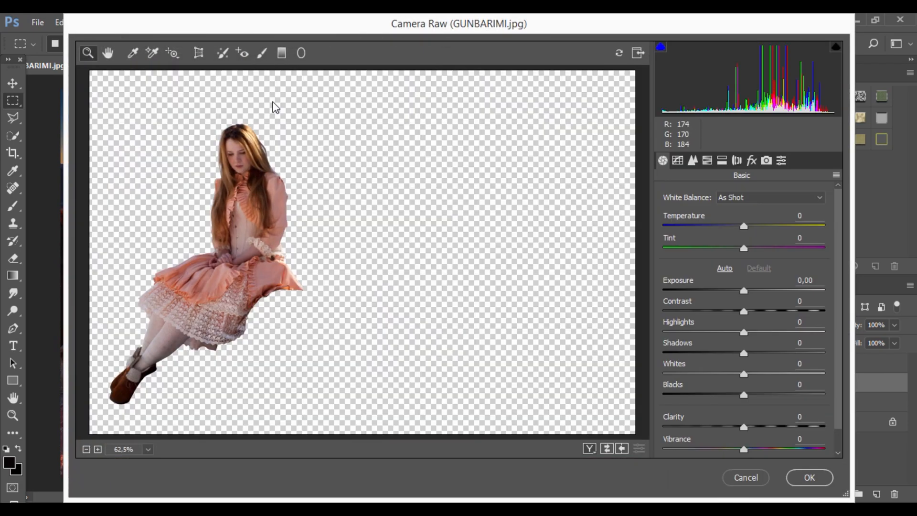
click(693, 162)
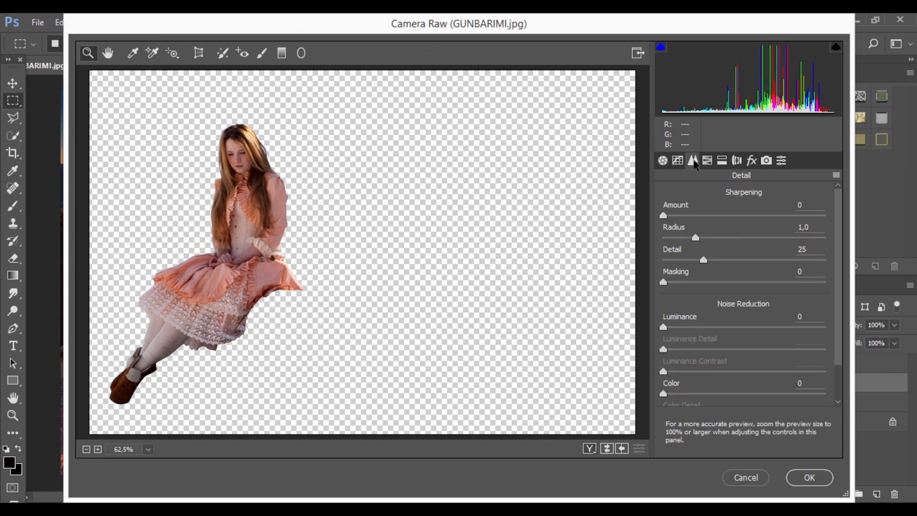
drag(708, 224, 733, 226)
click(789, 481)
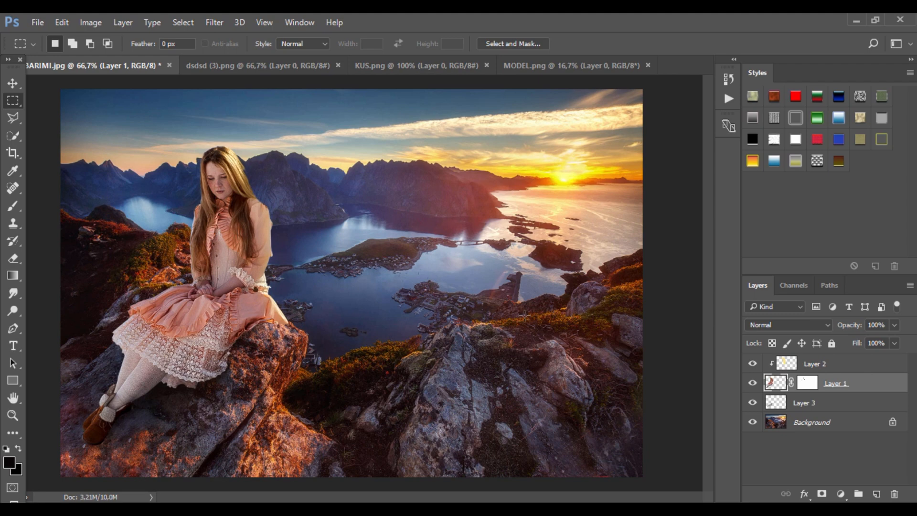
Step: Prepare the brush for Layer 2 with a golden yellow sampled near the sunset horizon and a size of 124 px
click(786, 364)
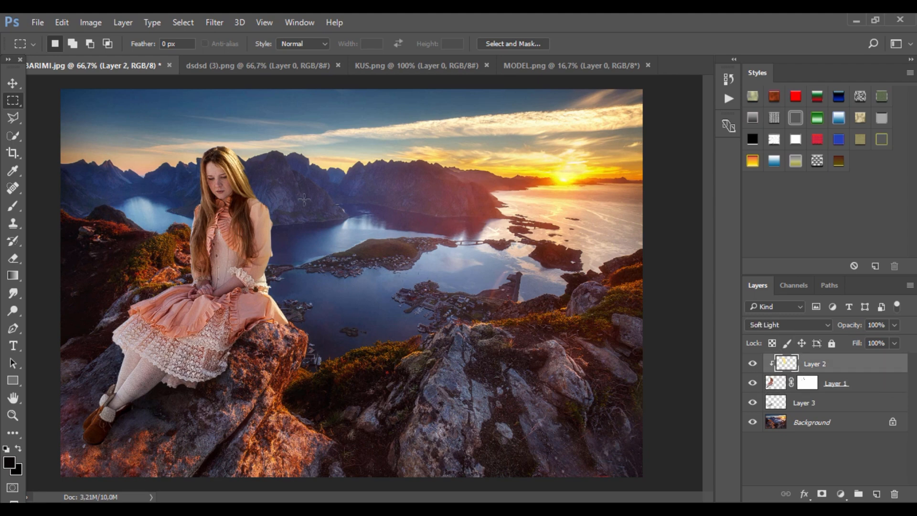
click(13, 206)
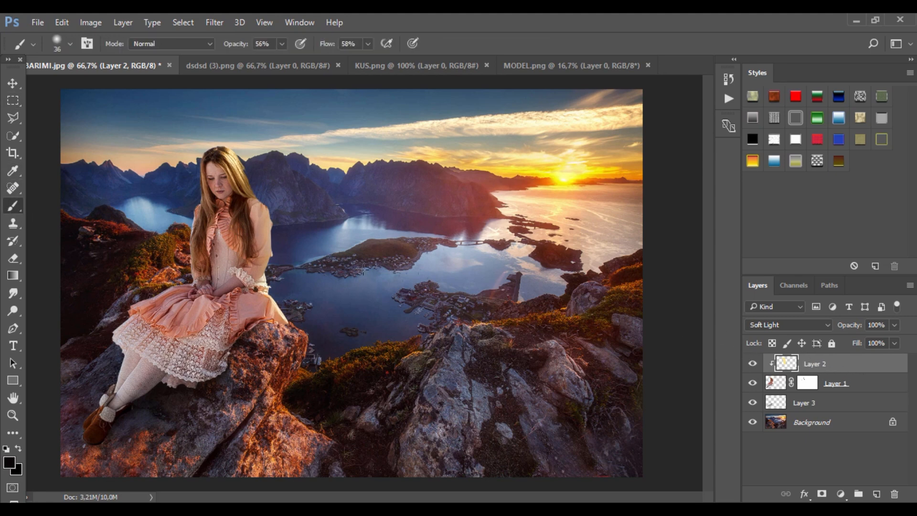
alt+click(441, 159)
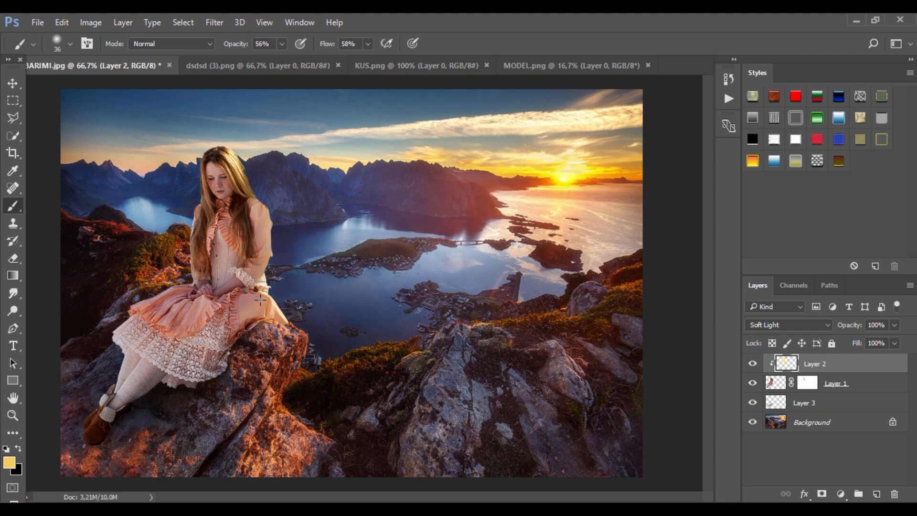
right_click(303, 267)
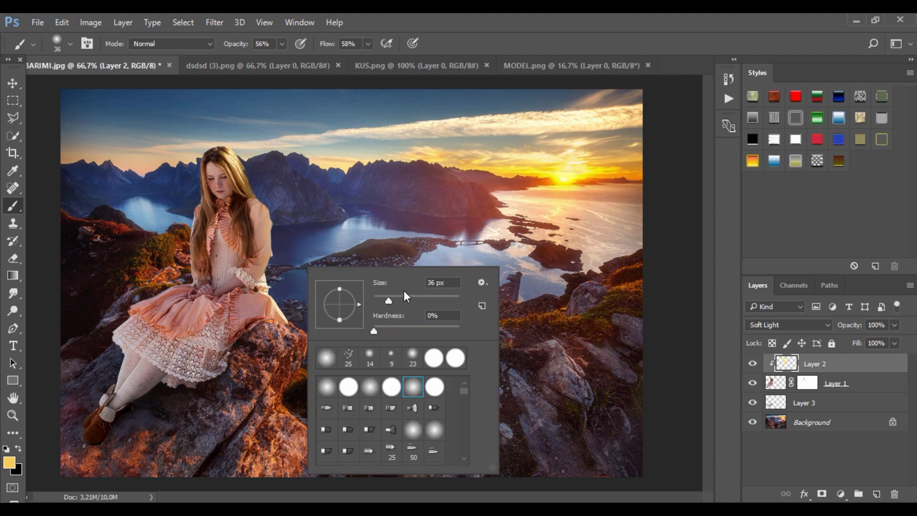
drag(389, 300, 423, 299)
key(Return)
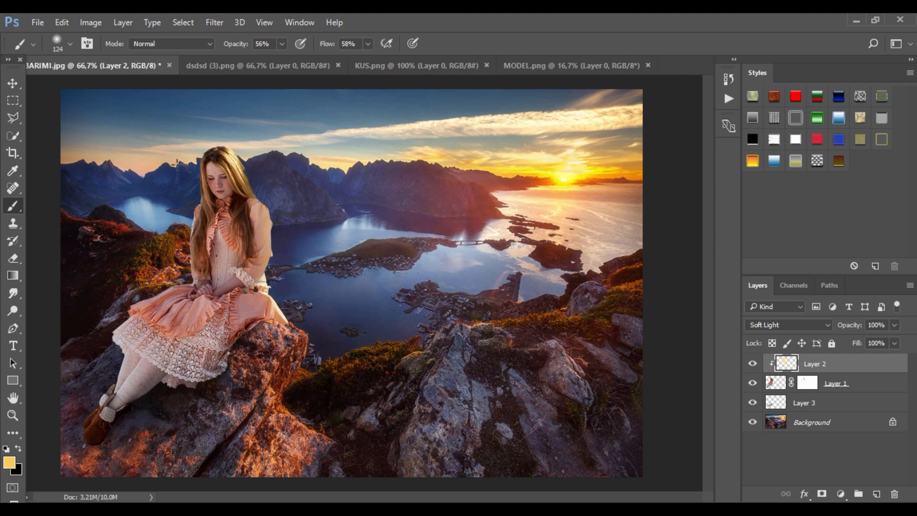
Step: Tint the woman's dress on Layer 2 with peach sampled from the horizon sky and orange sampled from the sunlit rock
alt+click(147, 162)
click(239, 304)
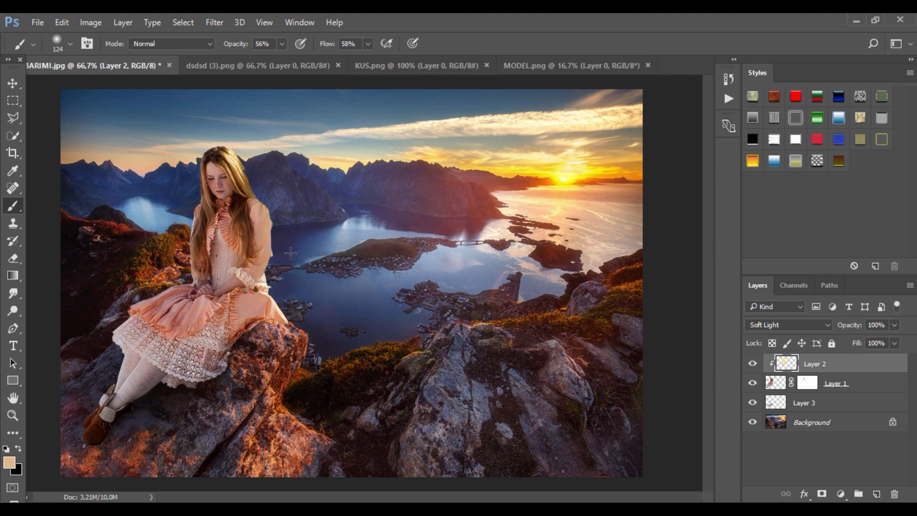
alt+click(258, 465)
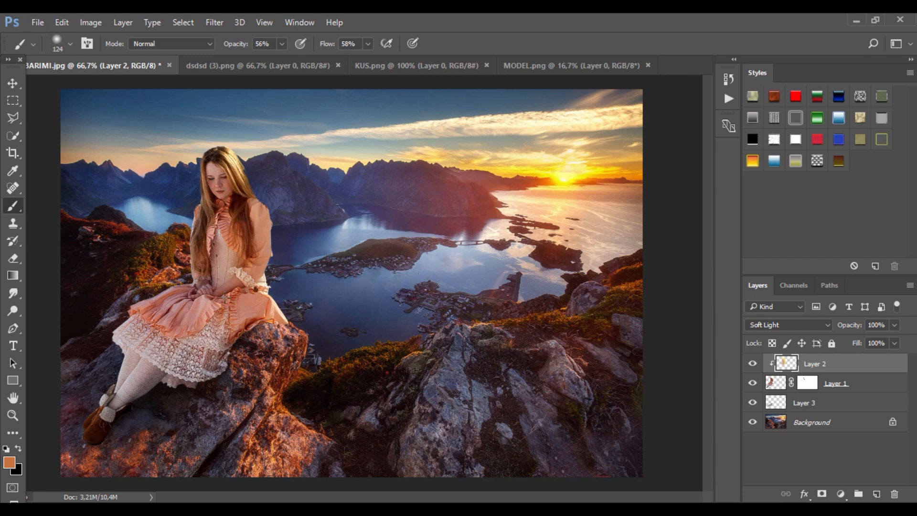
click(15, 100)
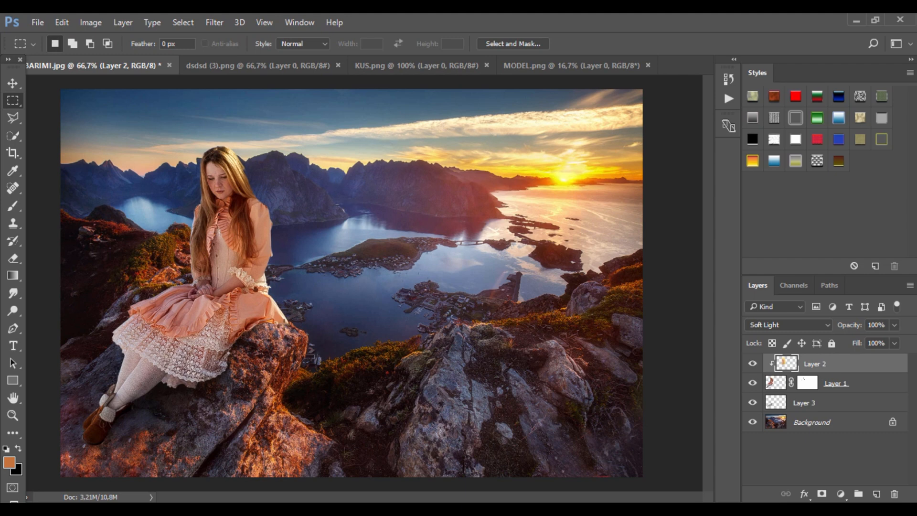
Step: Copy the white dove layer from KUS.png into the sunset composite, placing it over the water
click(408, 67)
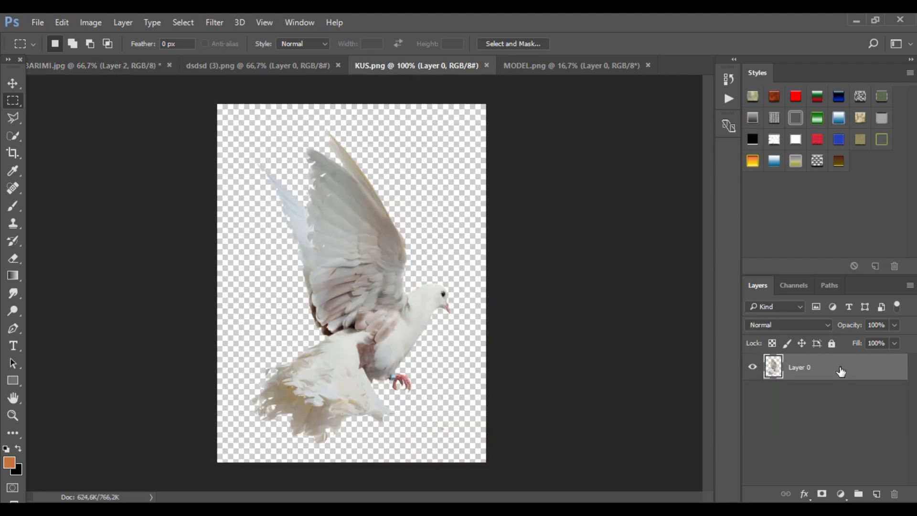
drag(840, 371, 461, 210)
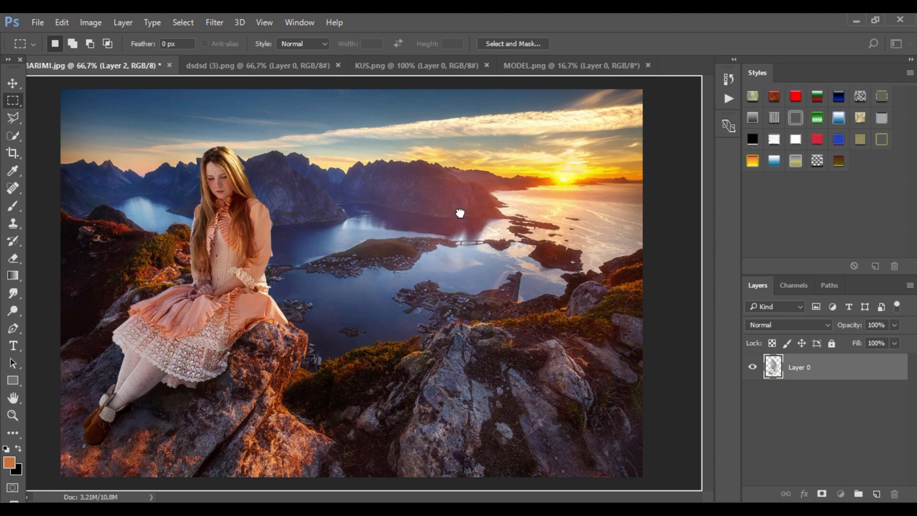
click(12, 82)
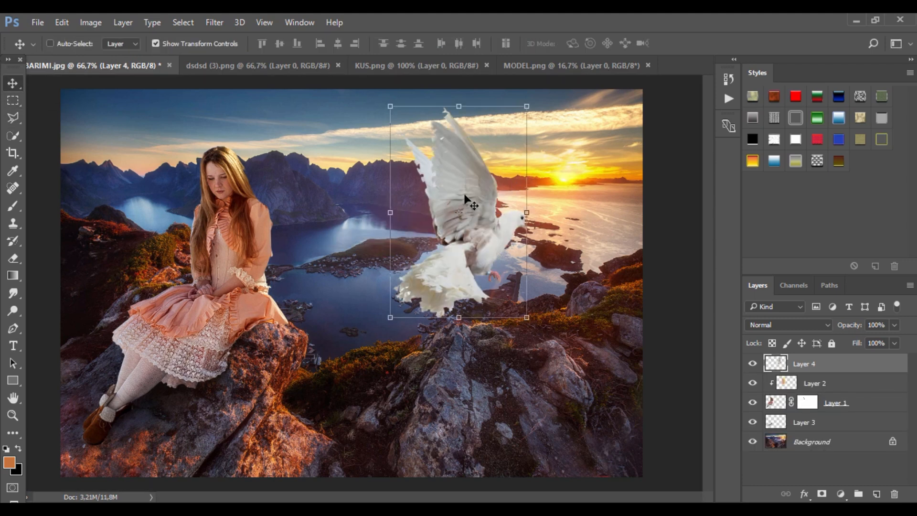
Step: Flip the dove on Layer 4 horizontally and scale it down to about 66%
key(ctrl+t)
right_click(446, 173)
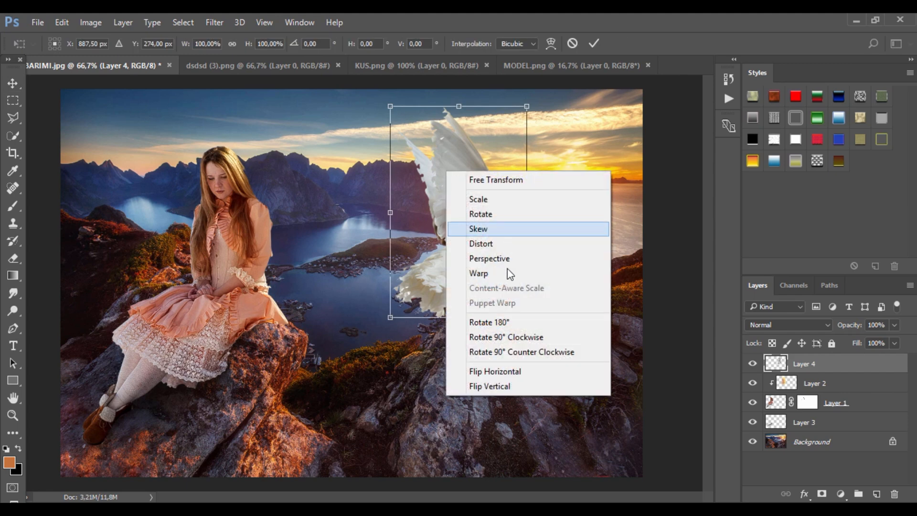
click(499, 371)
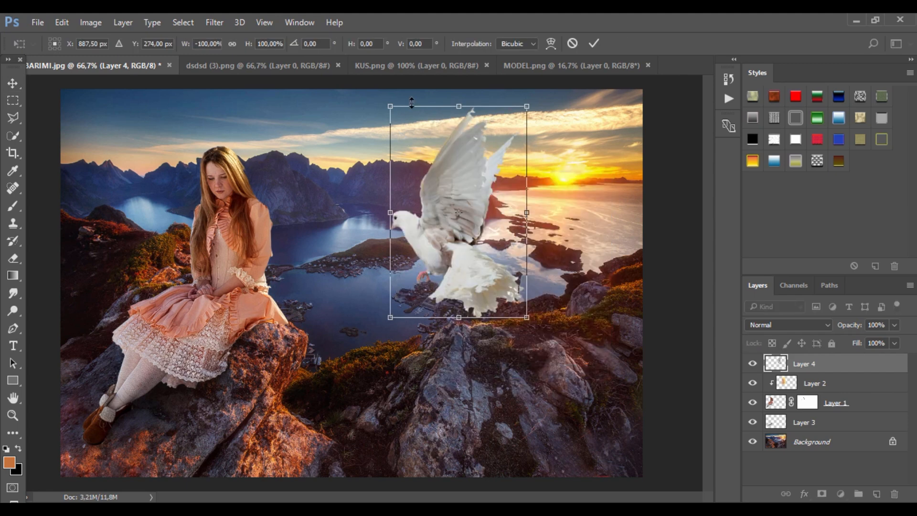
drag(528, 106, 480, 179)
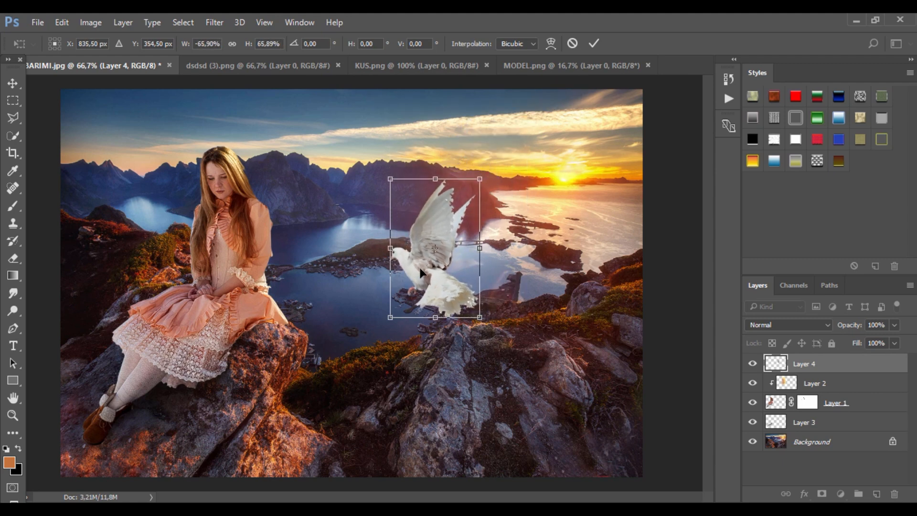
Step: Rotate the dove to about -20°, shrink it to about 38% and place it over the water before the distant mountains
drag(395, 154, 365, 173)
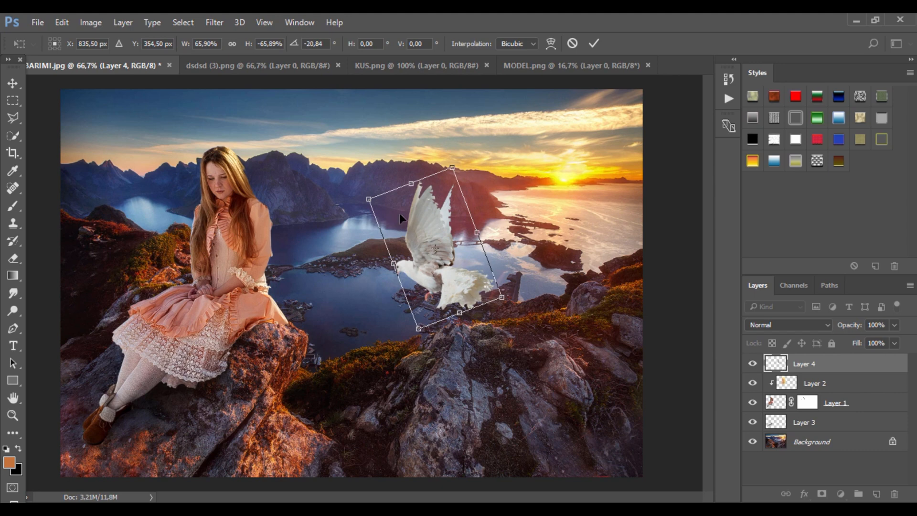
drag(400, 213, 356, 169)
drag(379, 121, 355, 129)
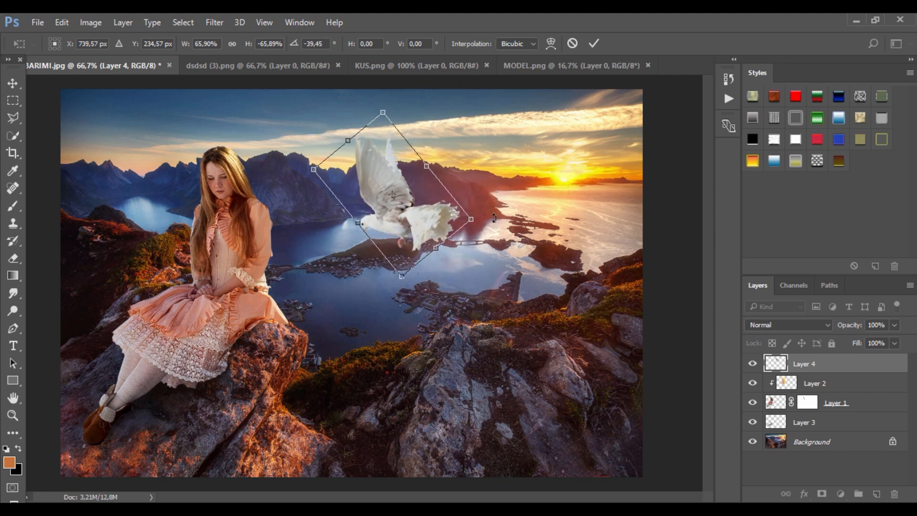
drag(494, 217, 484, 239)
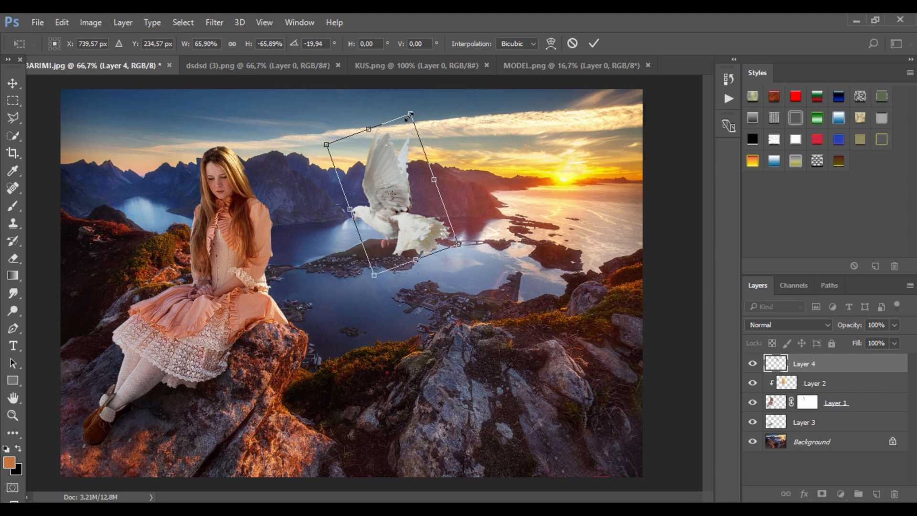
drag(407, 117, 367, 186)
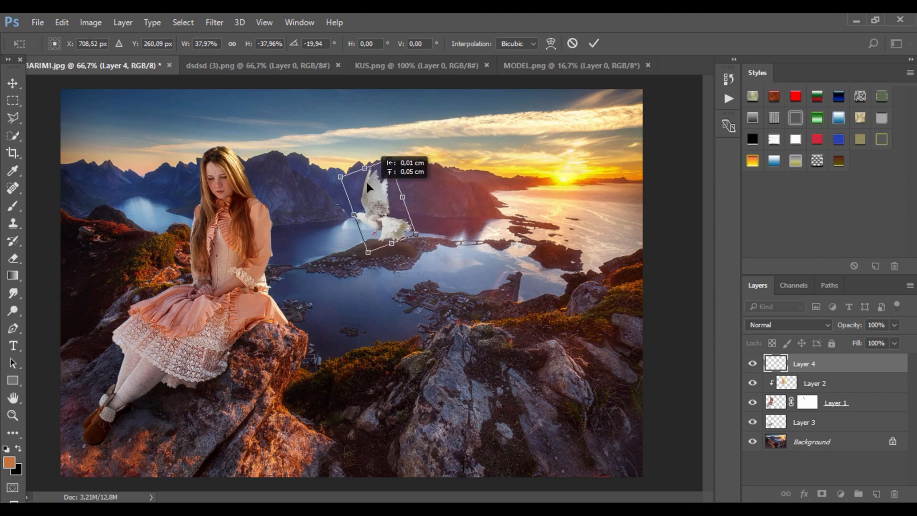
click(593, 44)
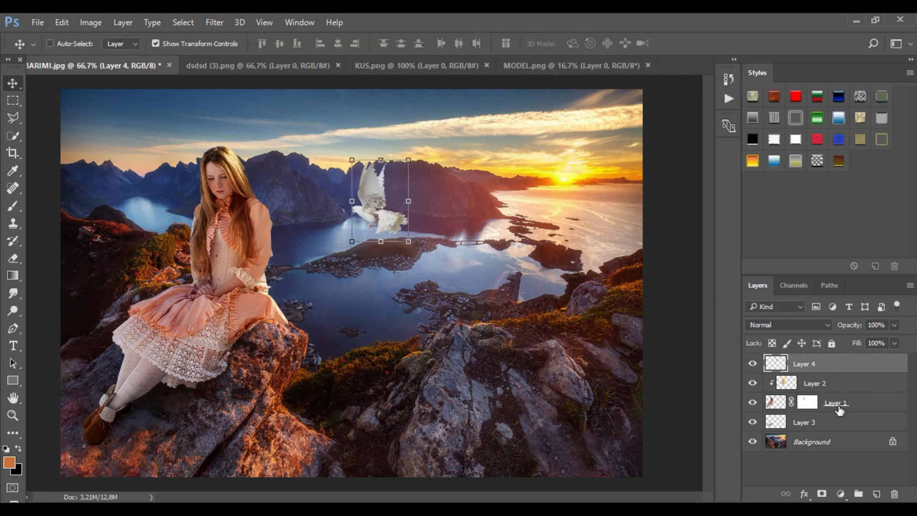
Step: Add a new layer clipped to the dove and tint the dove on it with the soft orange brush
click(877, 494)
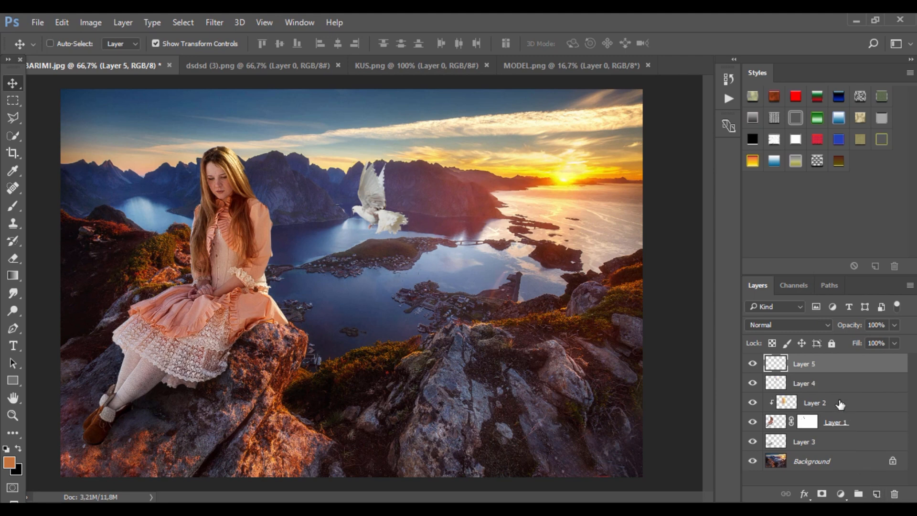
right_click(831, 364)
click(613, 324)
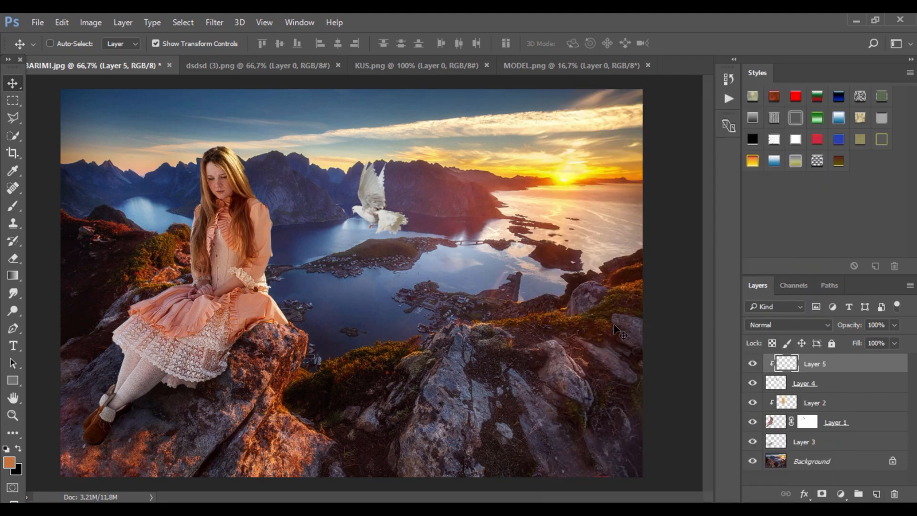
click(13, 205)
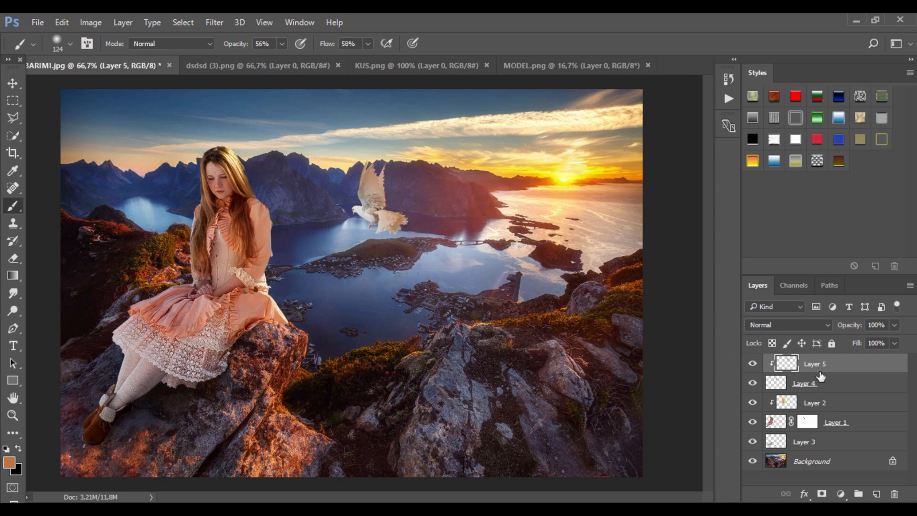
click(789, 323)
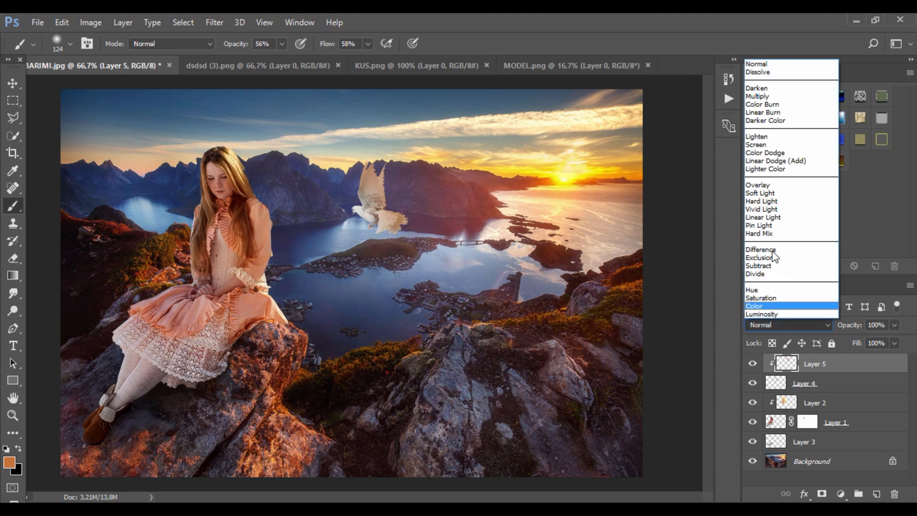
click(769, 198)
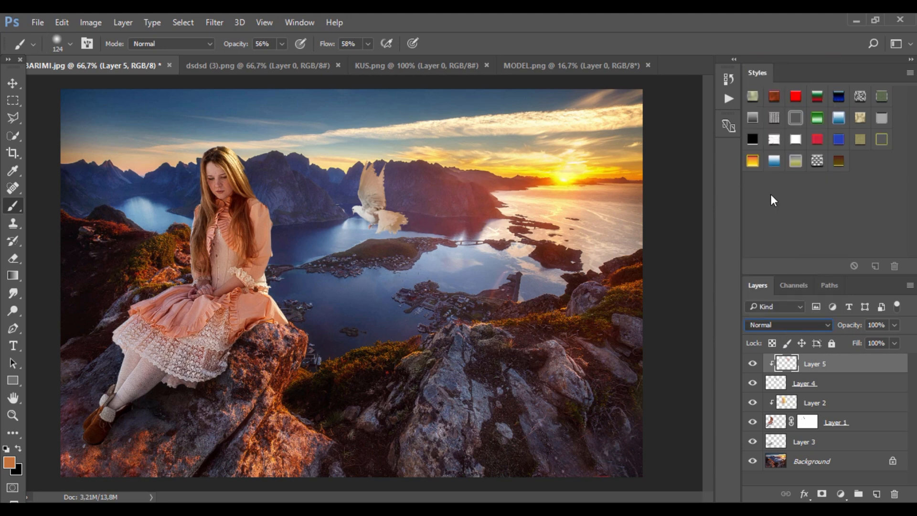
Step: Apply a Motion Blur to the dove on Layer 4 with an angle of -4° and a distance of 2 pixels
click(793, 385)
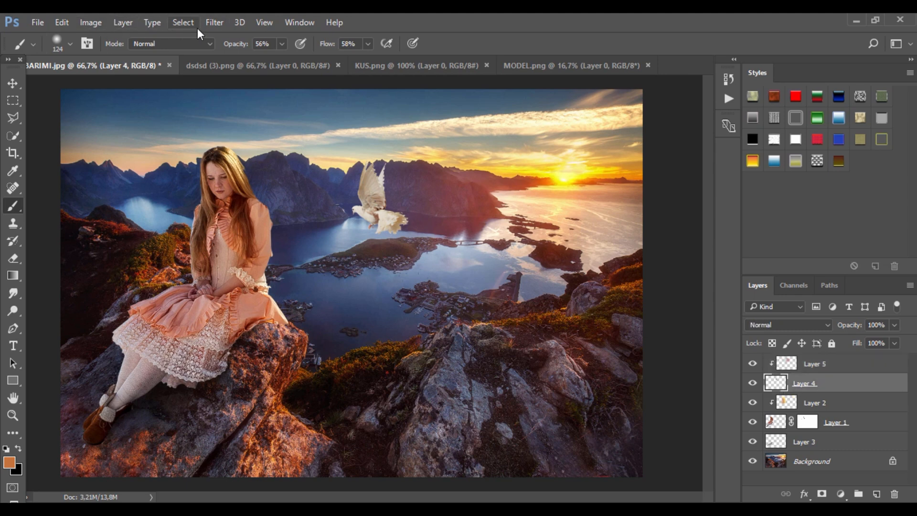
click(213, 24)
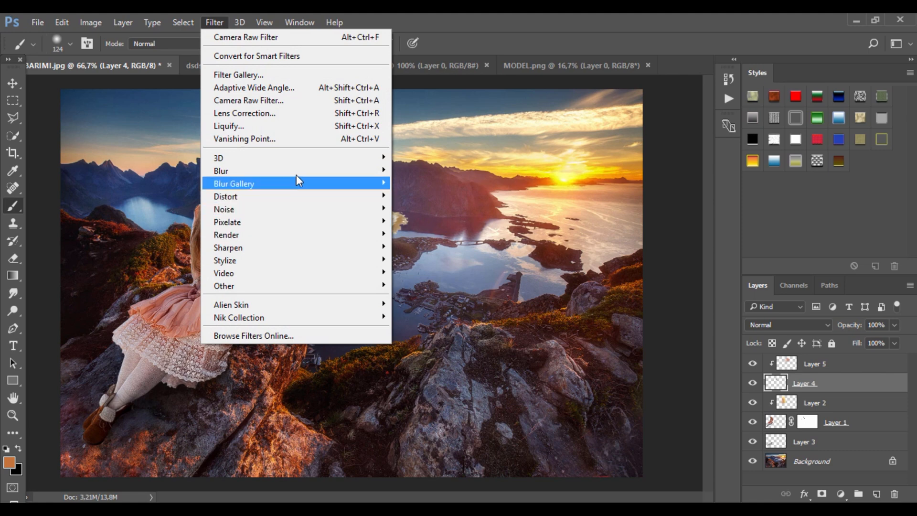
mouse_move(311, 175)
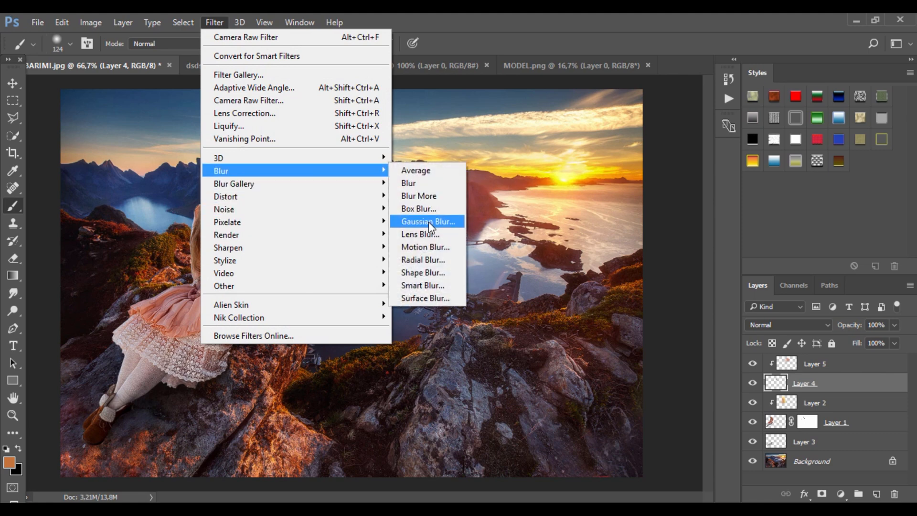
click(433, 248)
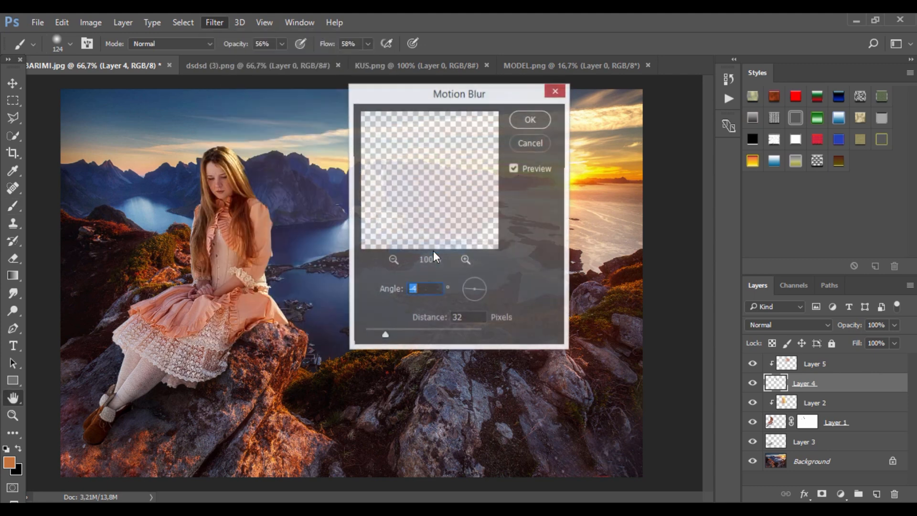
drag(380, 331, 371, 330)
click(393, 260)
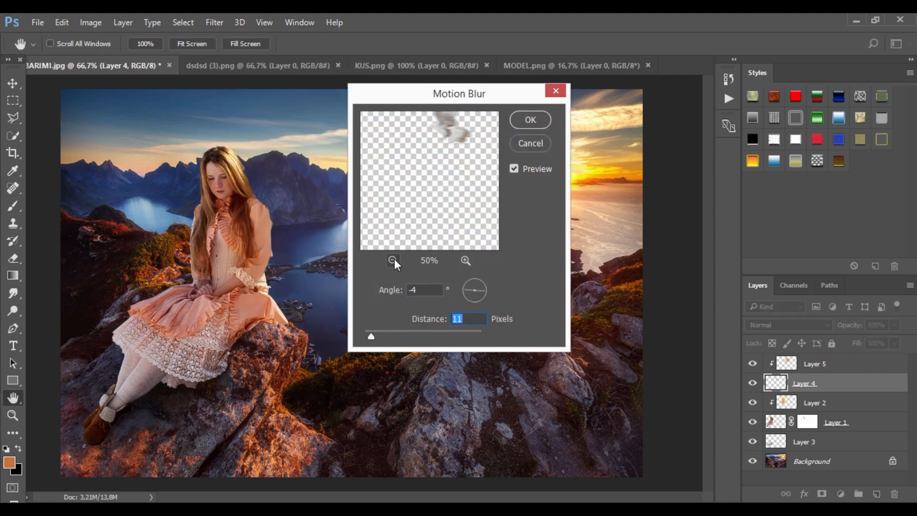
click(393, 259)
drag(370, 340, 365, 336)
key(b)
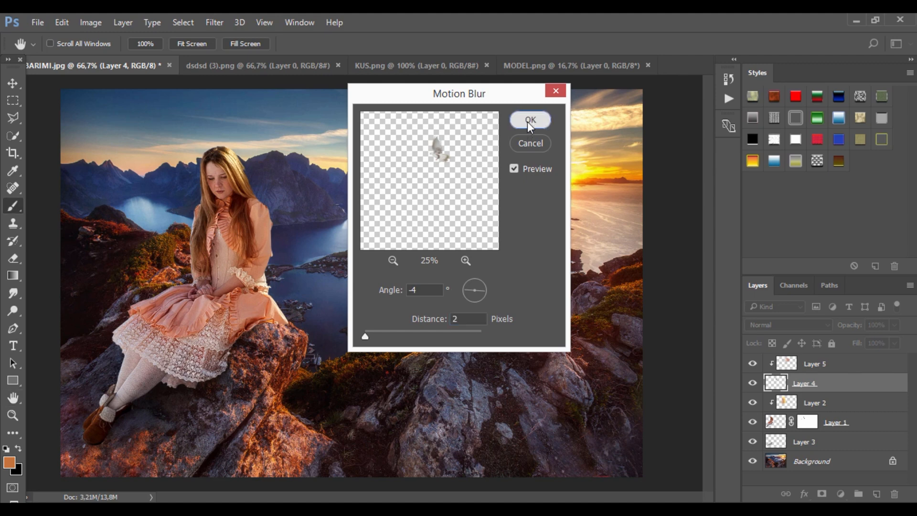
click(527, 121)
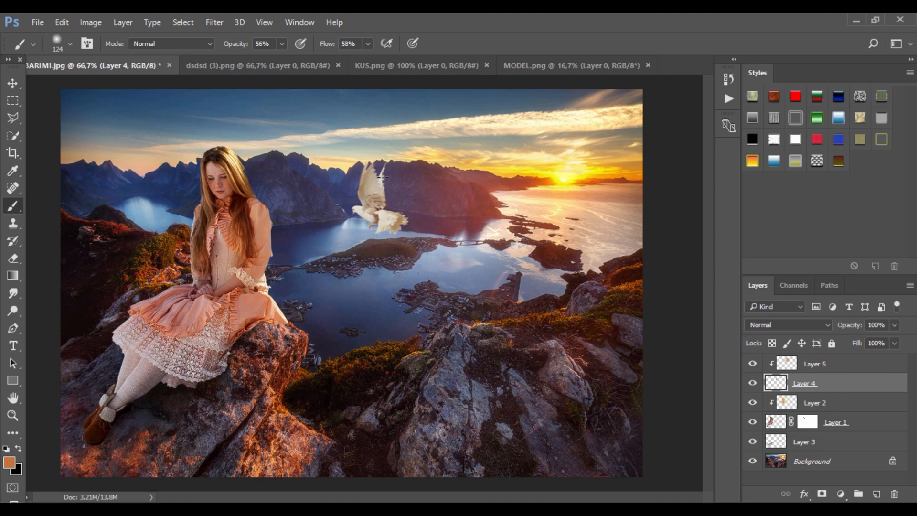
Step: Scale the dove to about 77%, rotate it about -9° and move it up into the sky above the mountains
click(10, 82)
drag(411, 157, 380, 125)
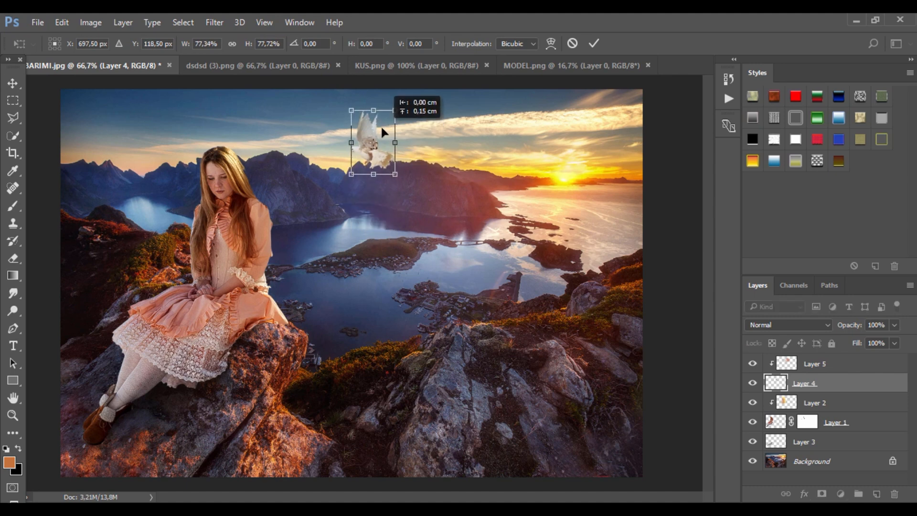
drag(331, 102, 325, 109)
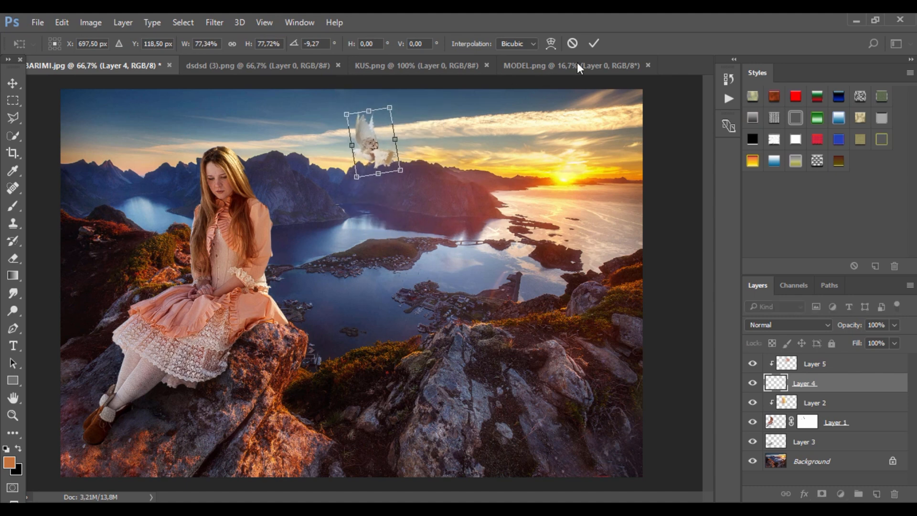
click(594, 43)
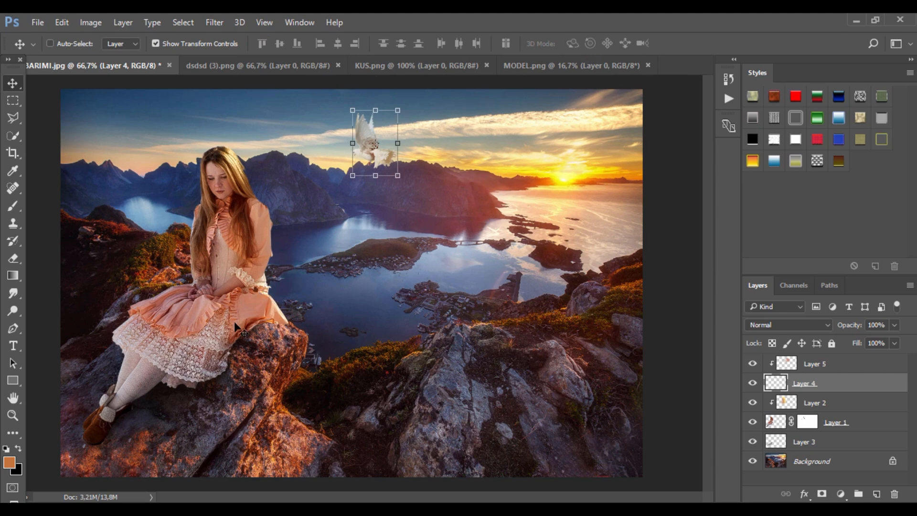
Step: Copy the flock of black birds from dsdsd (3).png into the sunset composite as the topmost layer, released from its clipping mask
click(261, 65)
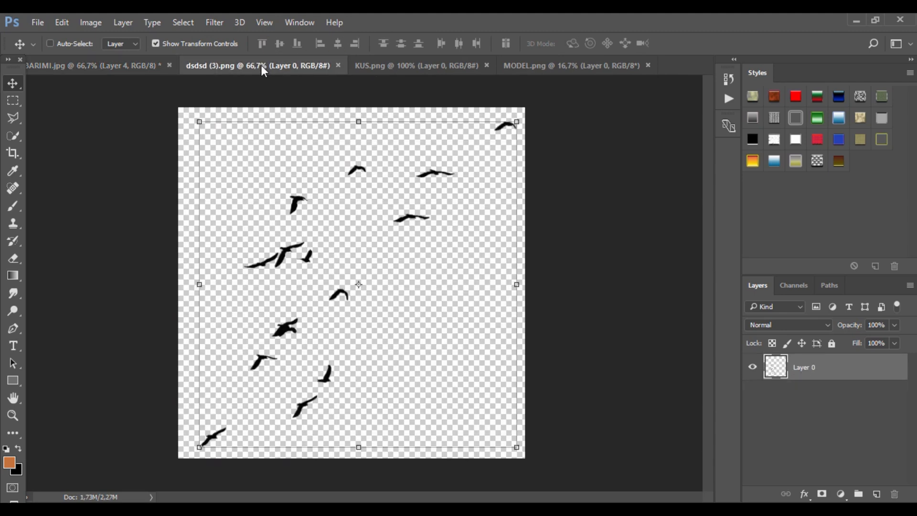
drag(814, 367, 198, 122)
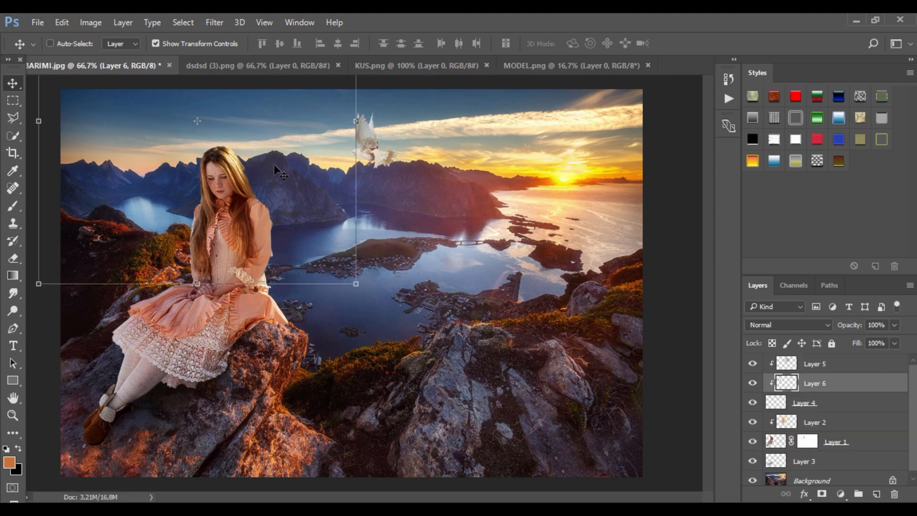
drag(273, 164, 376, 180)
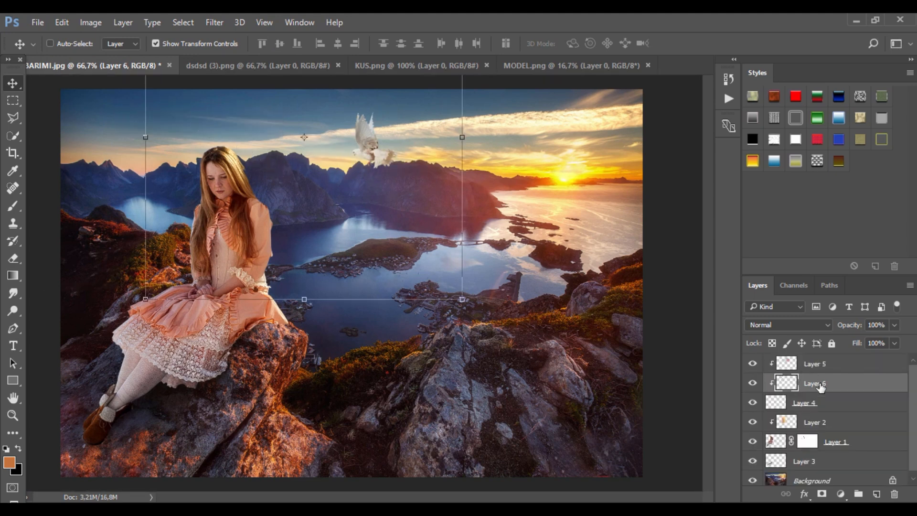
drag(821, 386, 820, 360)
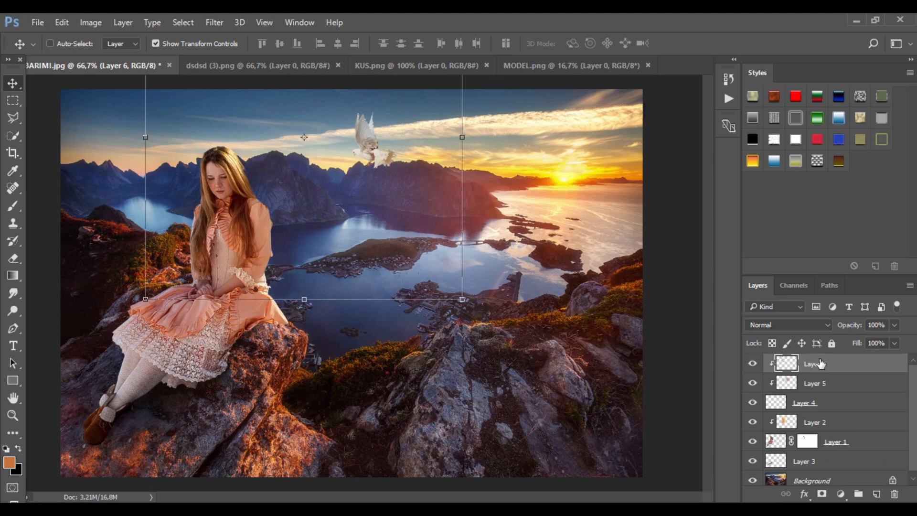
right_click(822, 364)
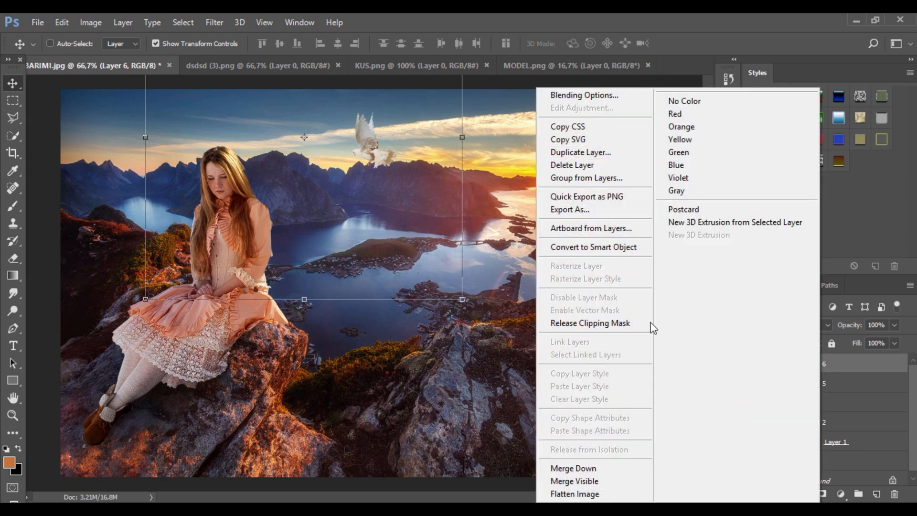
click(650, 323)
Step: Shrink and rotate the bird flock on Layer 6 to fit the sky around and above the sun
drag(346, 218, 458, 351)
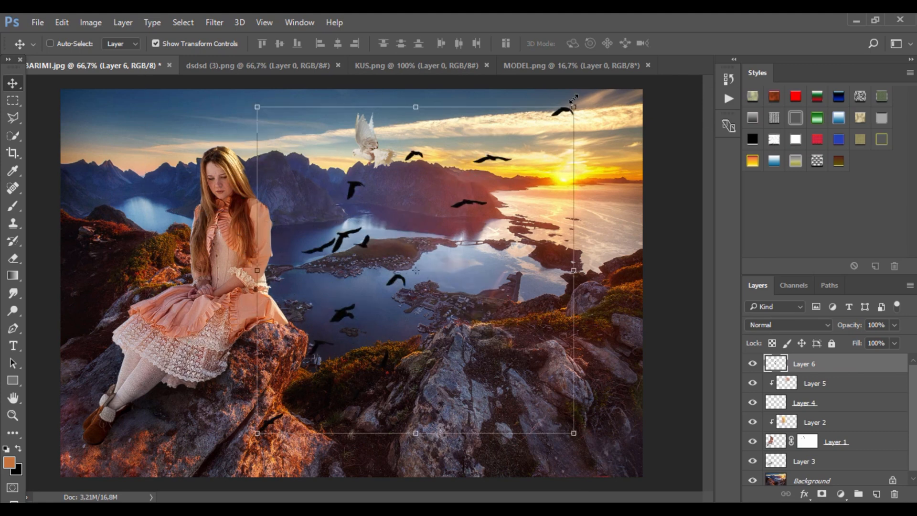
drag(575, 104, 550, 146)
drag(605, 258, 512, 247)
drag(473, 225, 520, 190)
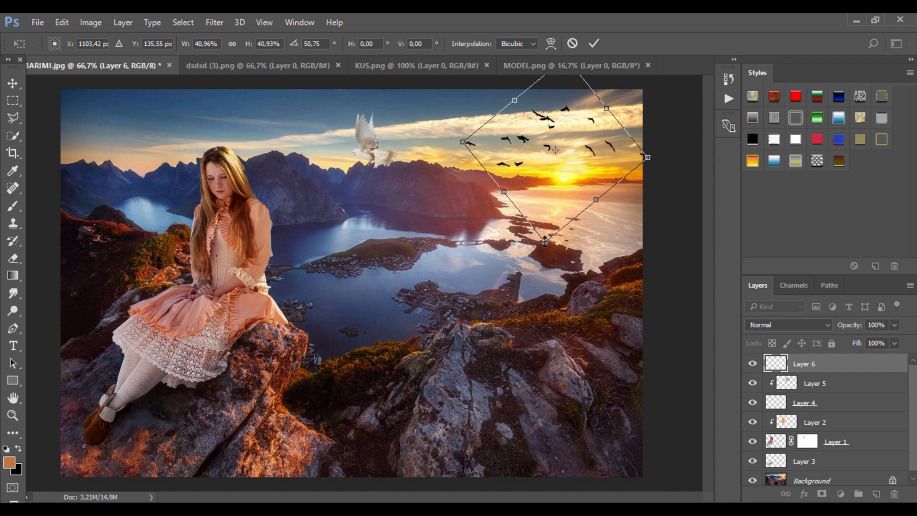
drag(544, 241, 547, 215)
drag(549, 181, 553, 200)
click(594, 43)
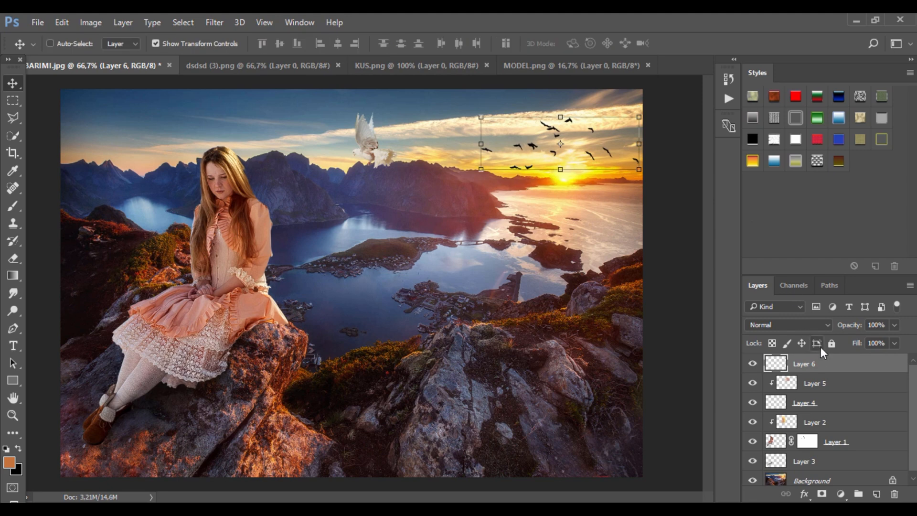
Step: Duplicate the bird flock and place the copy in the sky beside the dove, rotated about -12°
drag(822, 362, 877, 494)
drag(590, 133, 500, 113)
drag(375, 153, 382, 171)
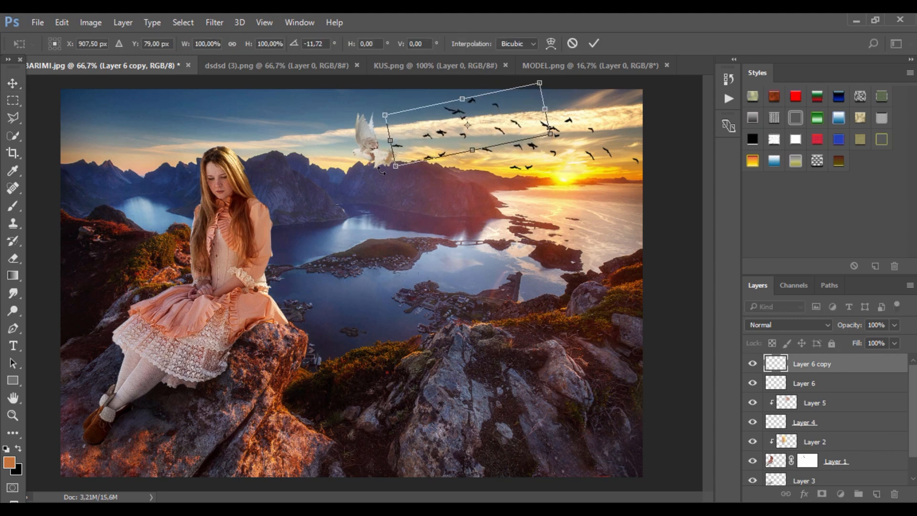
click(593, 44)
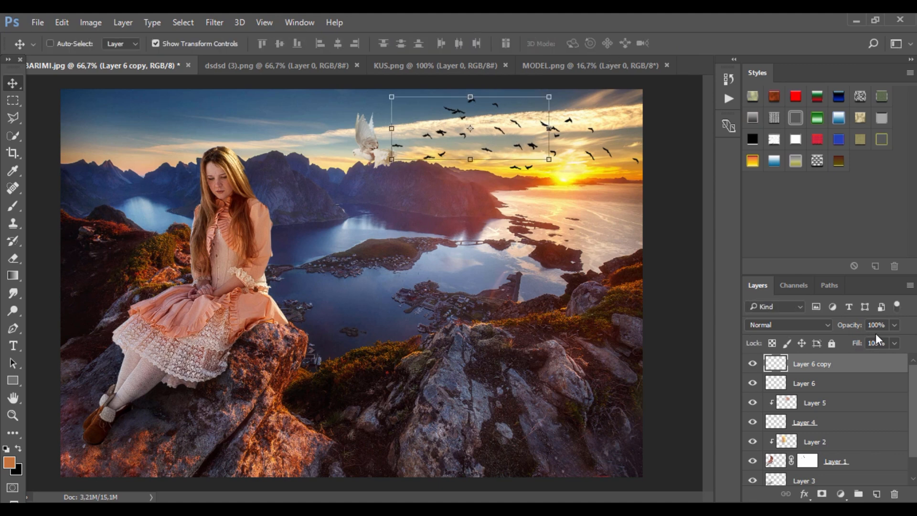
Step: Lower the opacity of both bird flock layers, setting Layer 6 to 71%
drag(891, 325, 880, 339)
click(839, 383)
click(891, 326)
drag(878, 340, 876, 340)
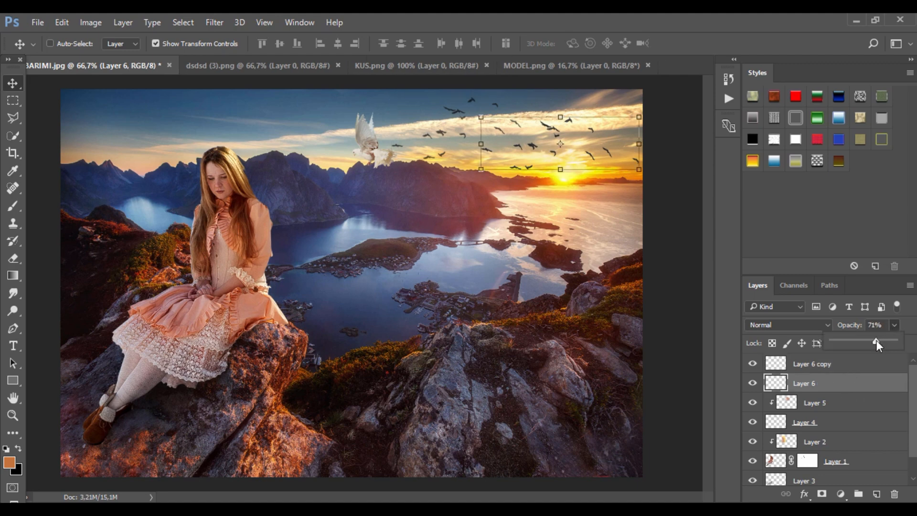
click(12, 100)
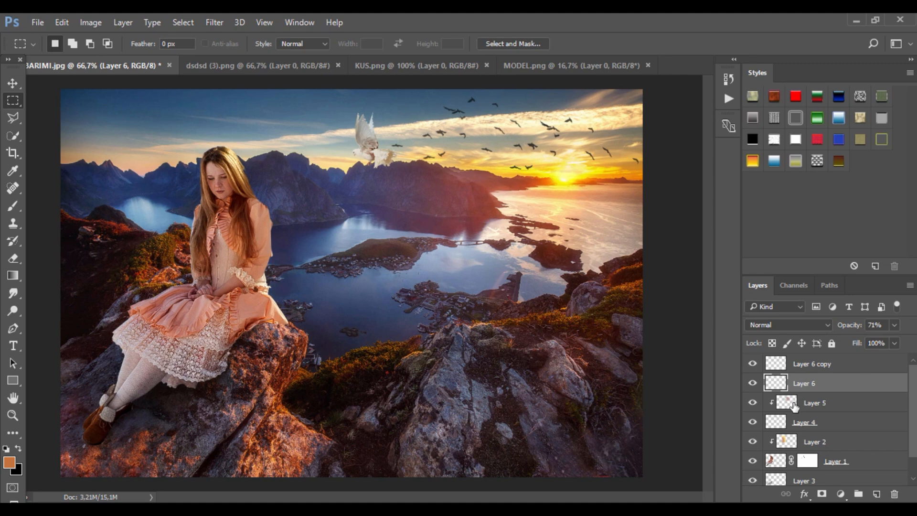
Step: Move the dove on Layer 4 down from the sky, in front of the mountains above the lake
click(821, 424)
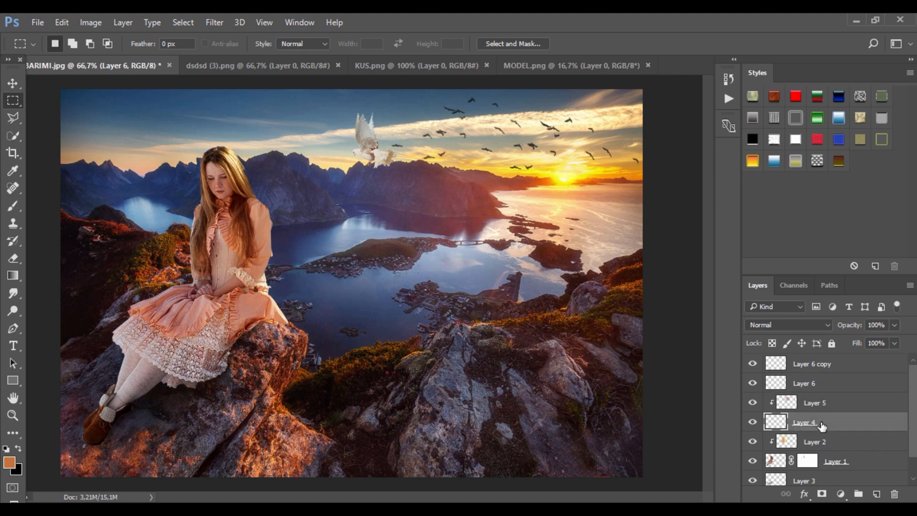
click(13, 83)
drag(381, 127, 423, 208)
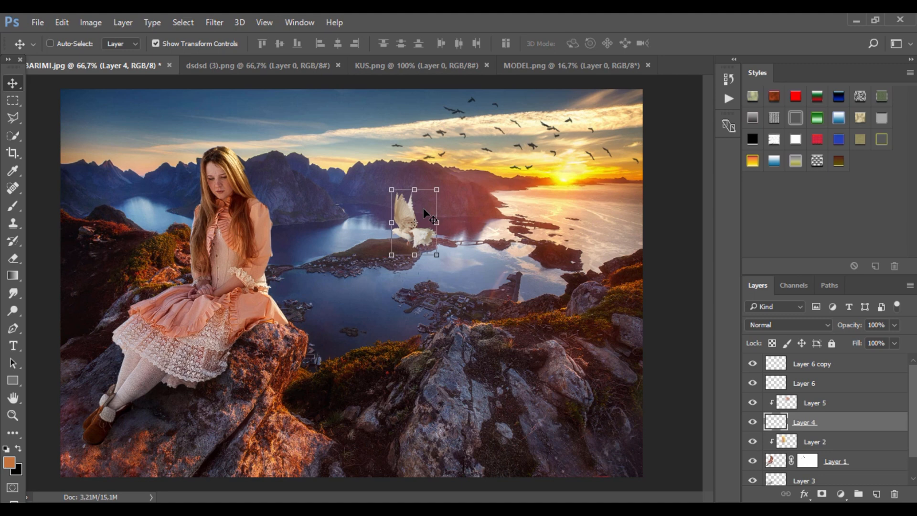
drag(417, 205, 377, 174)
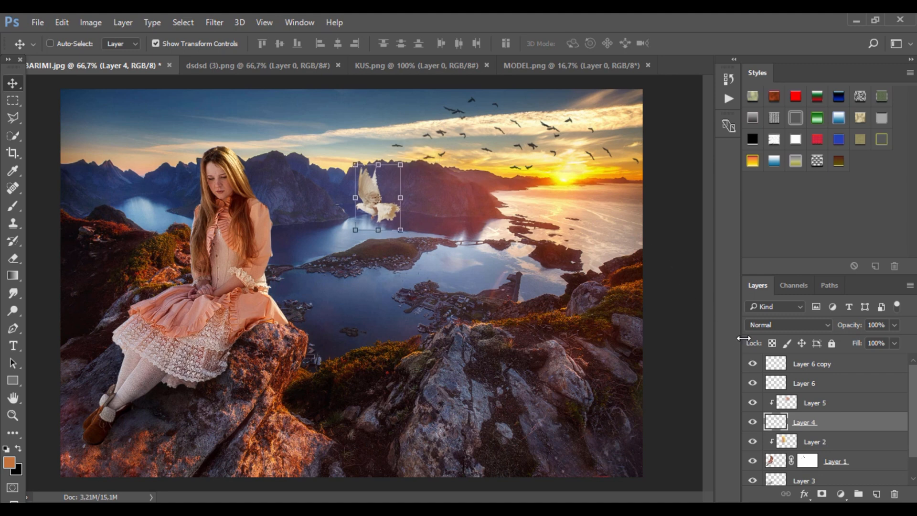
Step: Paint soft light on the dove on clipped Layer 5, using yellow sampled near the sun and slate blue sampled from the mountains
click(793, 388)
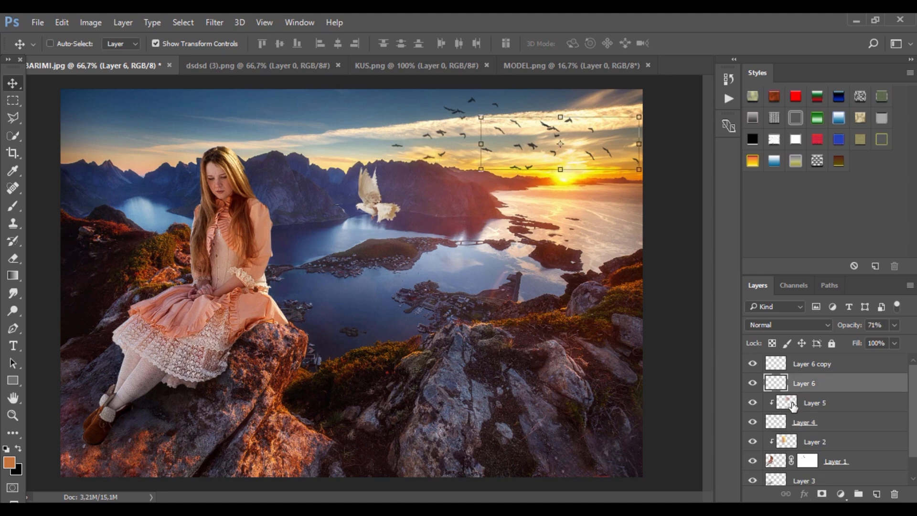
click(793, 404)
click(13, 206)
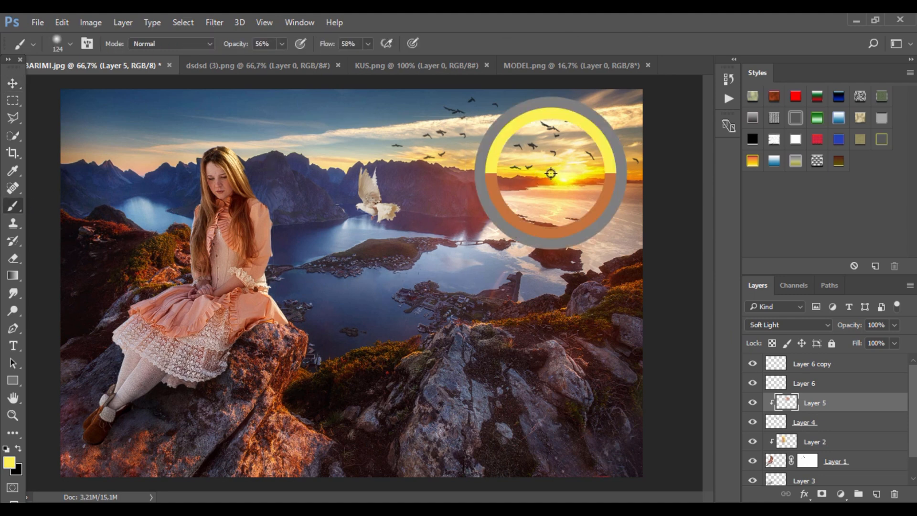
alt+drag(552, 174, 523, 175)
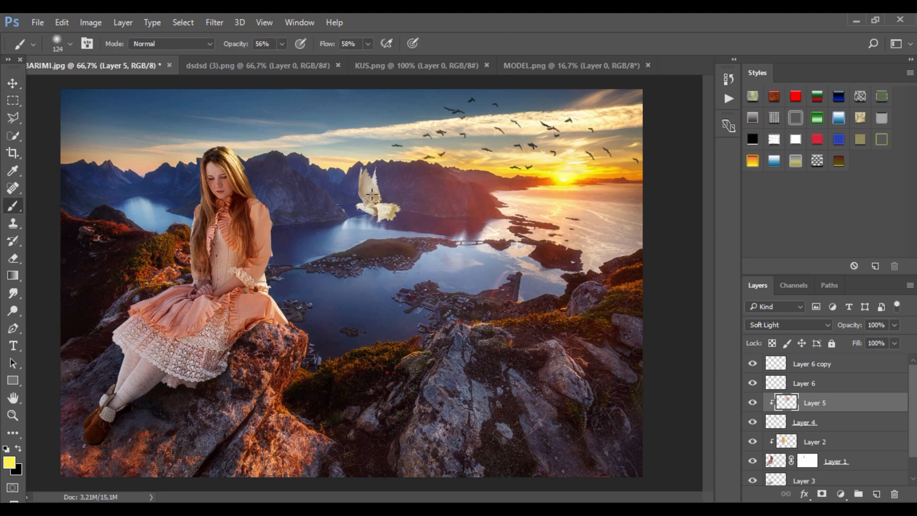
mouse_move(377, 183)
mouse_down()
mouse_move(368, 197)
mouse_move(387, 176)
mouse_up()
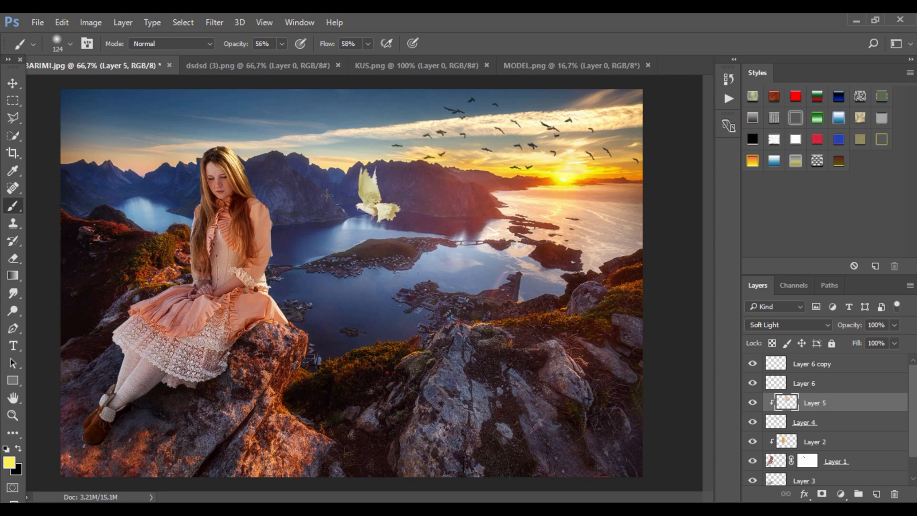
alt+click(302, 198)
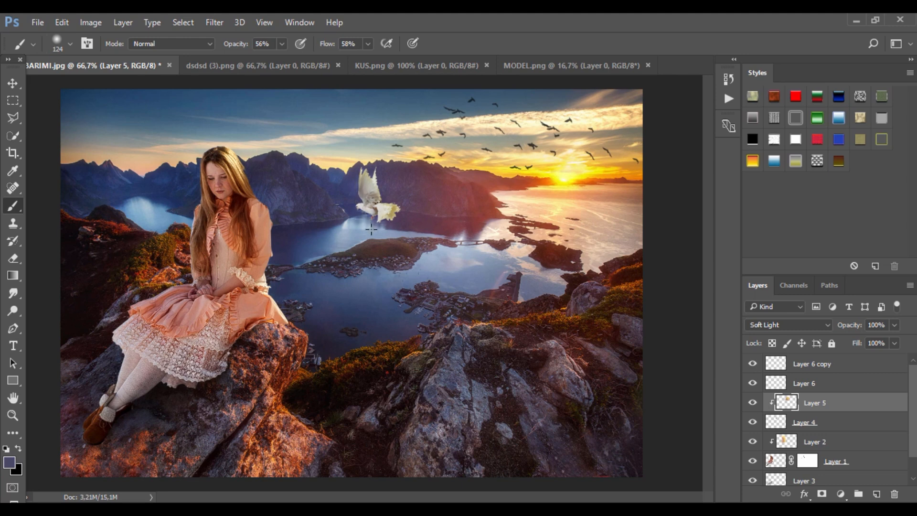
click(14, 101)
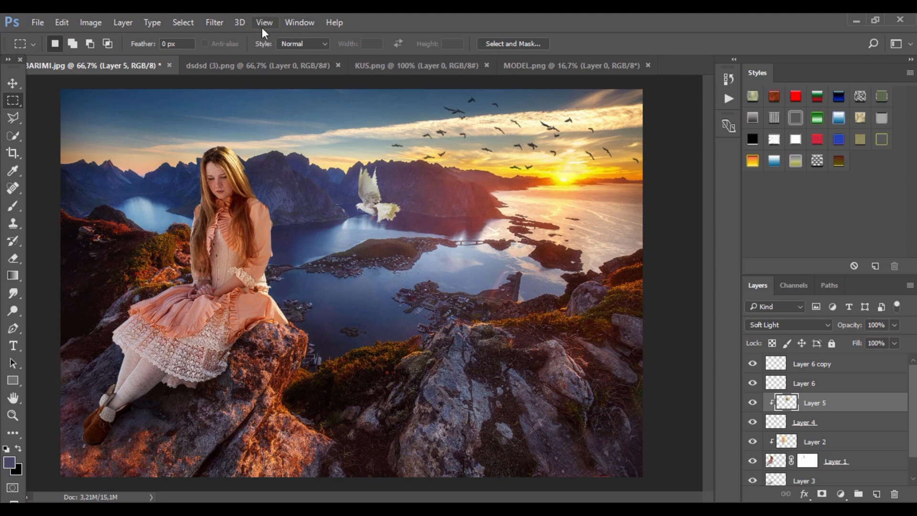
click(213, 24)
mouse_move(275, 172)
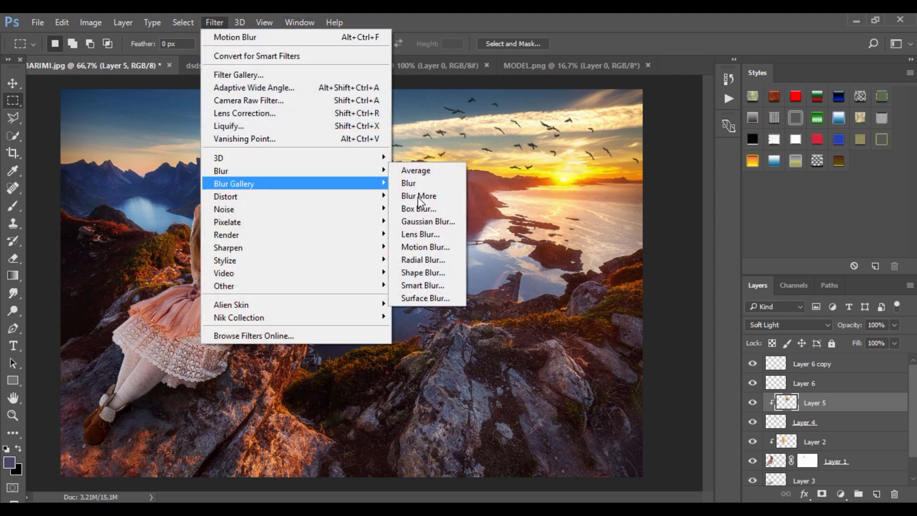
click(449, 227)
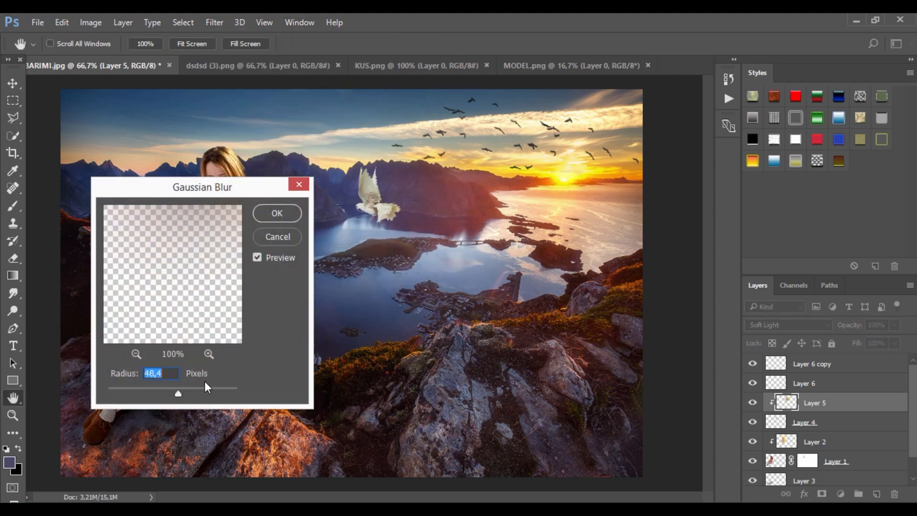
click(277, 237)
key(m)
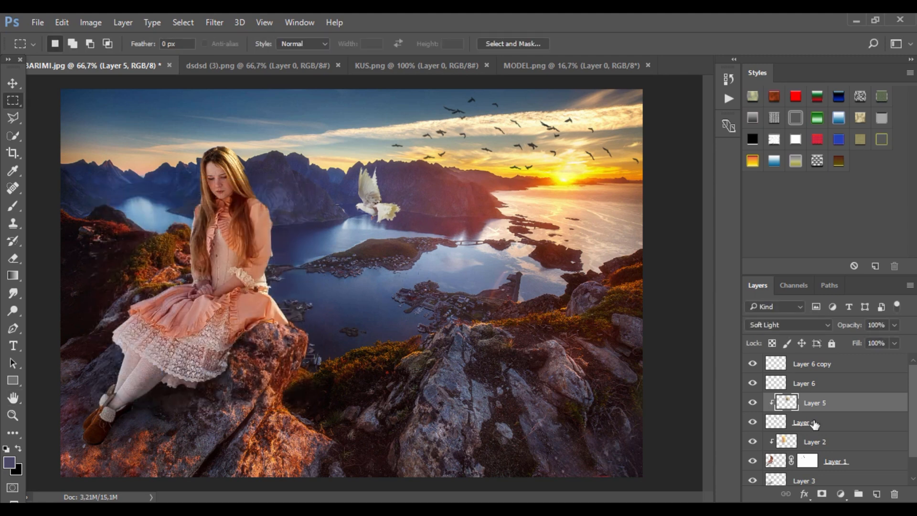
Step: Soften the dove on Layer 4 with a Gaussian Blur of about 0.5 pixels
click(812, 422)
click(216, 21)
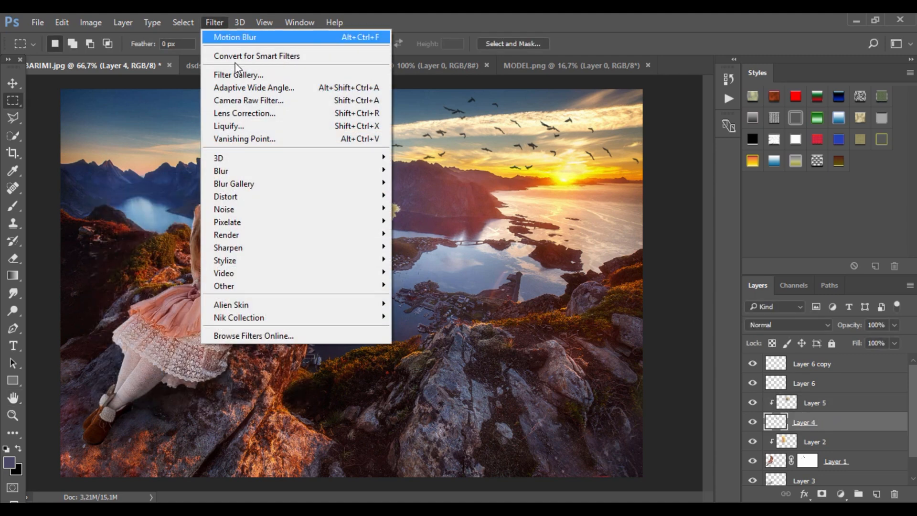
mouse_move(300, 171)
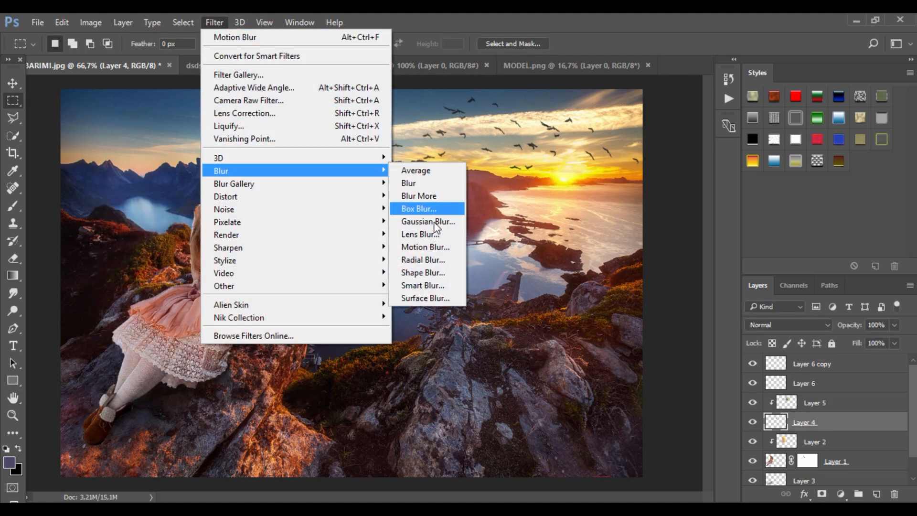
click(433, 222)
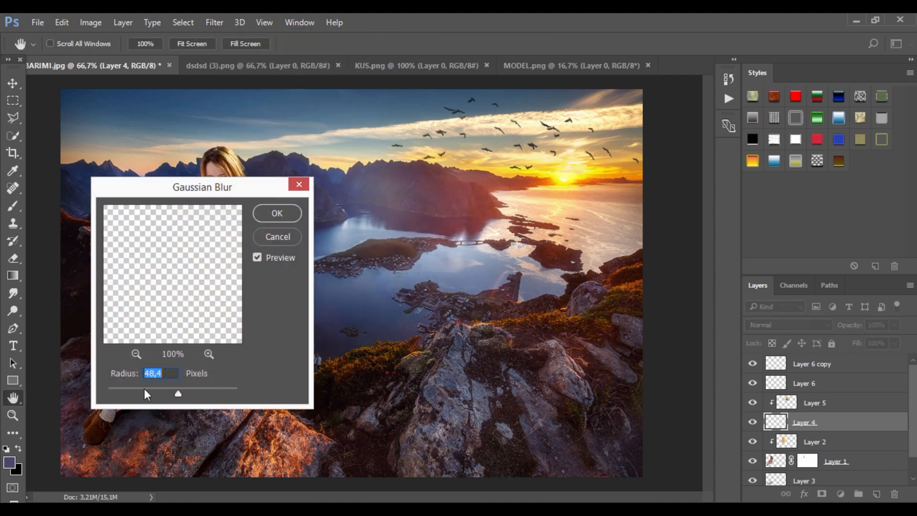
drag(144, 388, 111, 388)
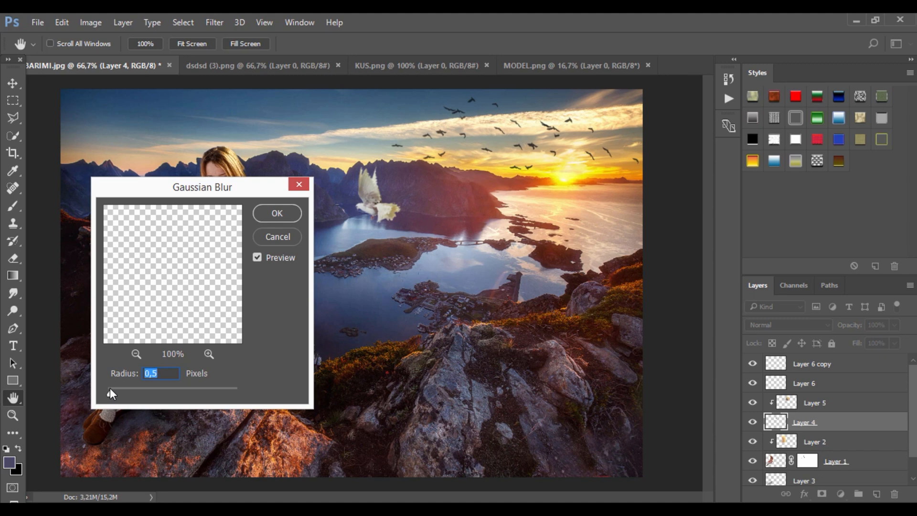
drag(112, 391, 110, 393)
click(275, 214)
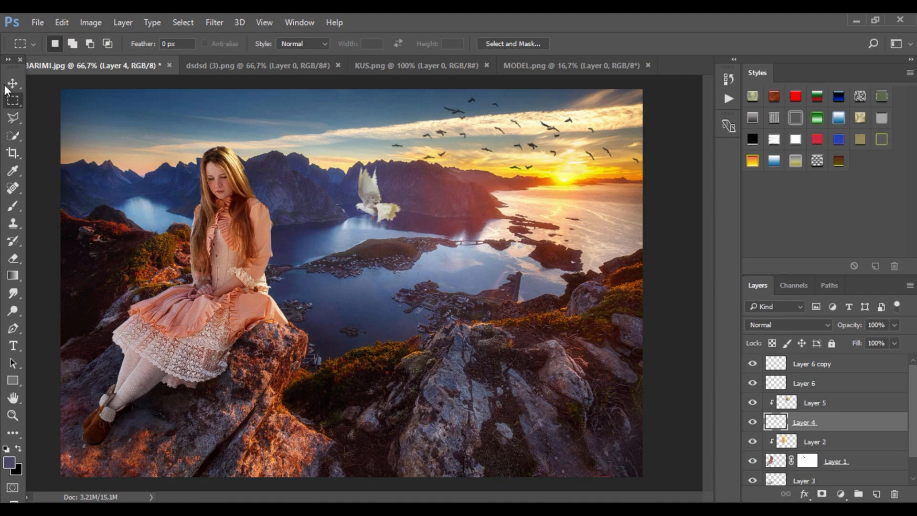
Step: Try the dove in front of the mountains beside the woman's head
click(13, 83)
drag(397, 185, 299, 170)
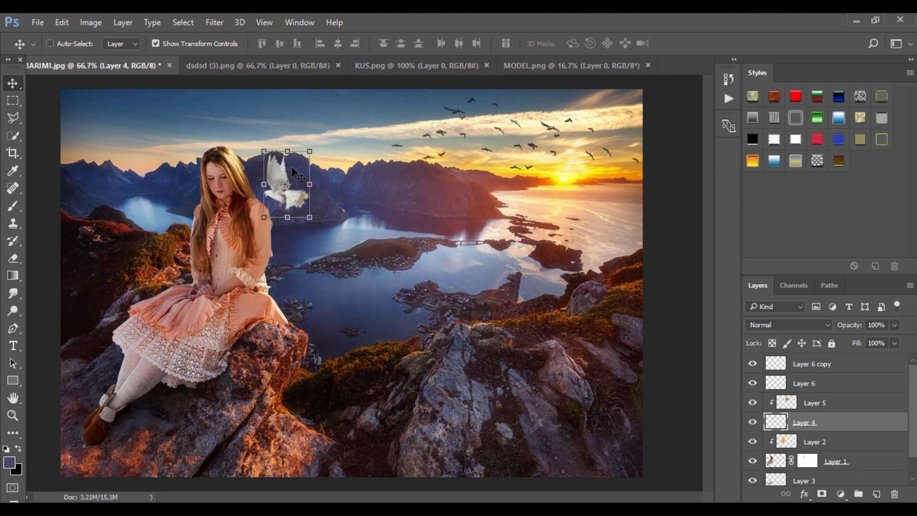
drag(291, 166, 385, 251)
click(367, 152)
click(595, 44)
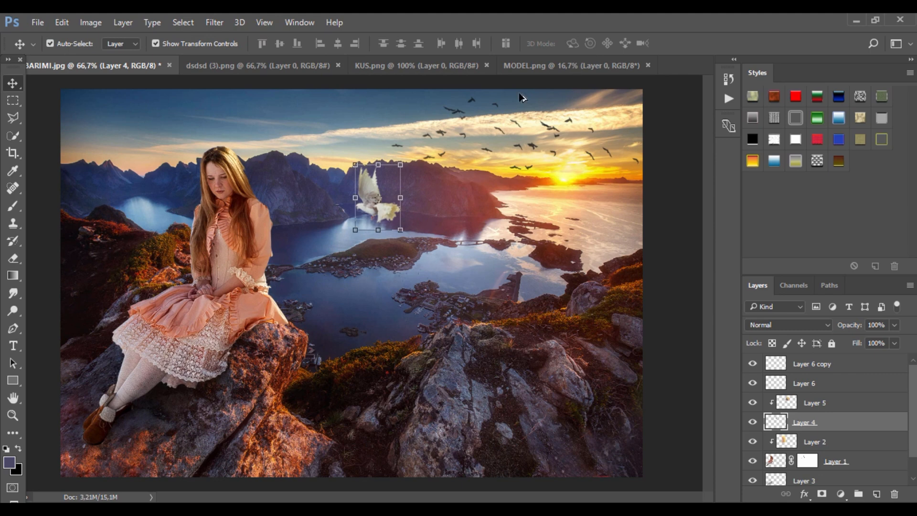
Step: With Auto-Select off, move the dove up into the sky between the woman and the bird flocks, rotated about -6.2°
click(50, 43)
drag(388, 186, 328, 139)
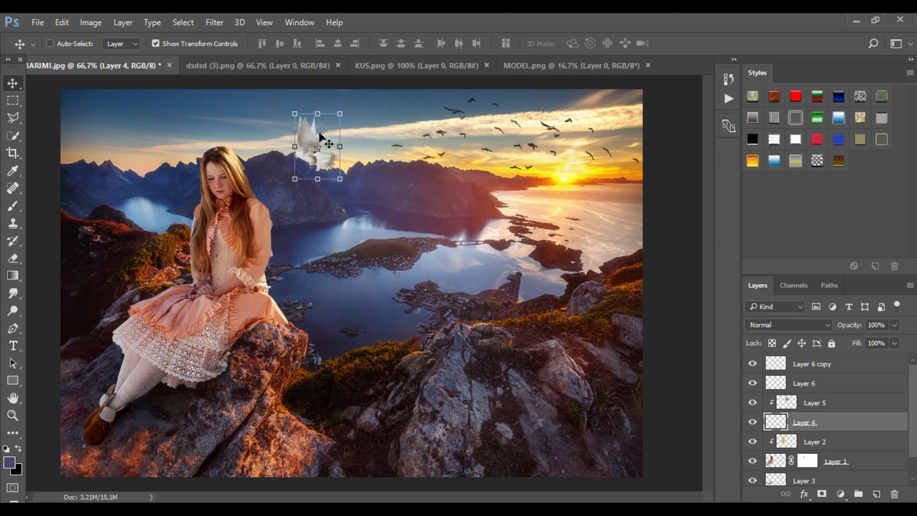
drag(277, 103, 277, 102)
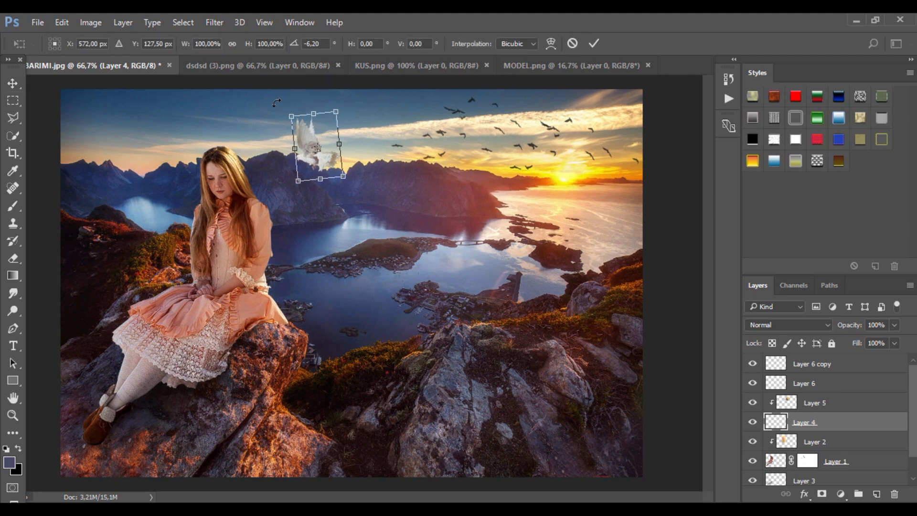
drag(323, 129, 325, 123)
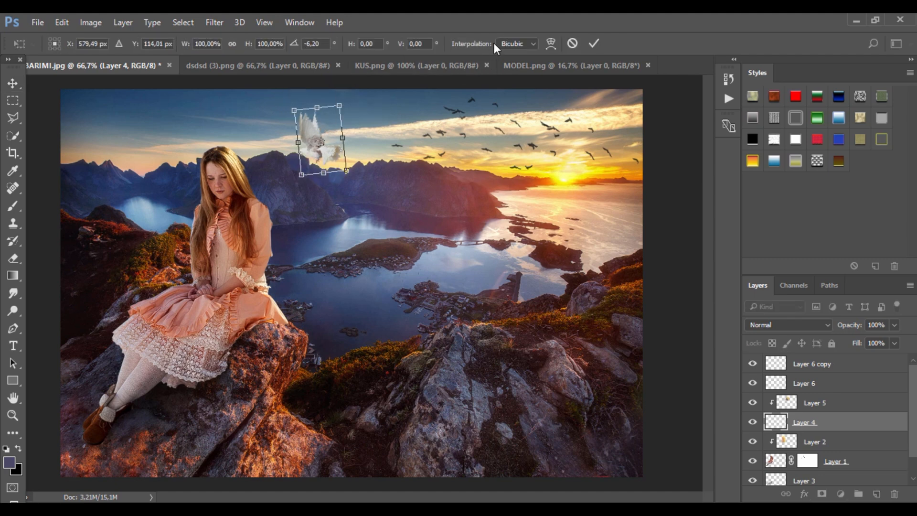
click(596, 46)
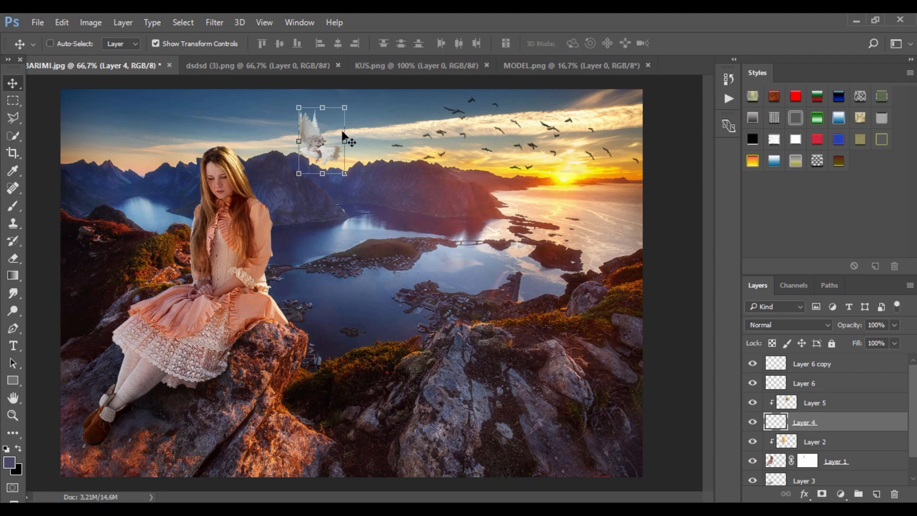
mouse_move(343, 139)
mouse_down()
mouse_move(306, 132)
mouse_move(316, 125)
mouse_move(172, 122)
mouse_move(145, 142)
mouse_move(363, 125)
mouse_move(352, 136)
mouse_move(351, 125)
mouse_up()
click(9, 100)
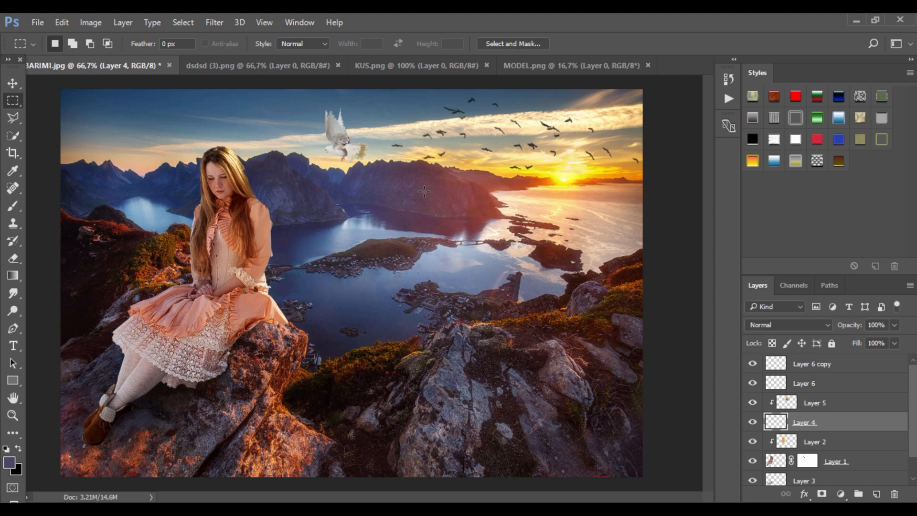
Step: Stamp all visible layers into a new layer on top and open it in the Color Efex Pro 4 filter
click(849, 366)
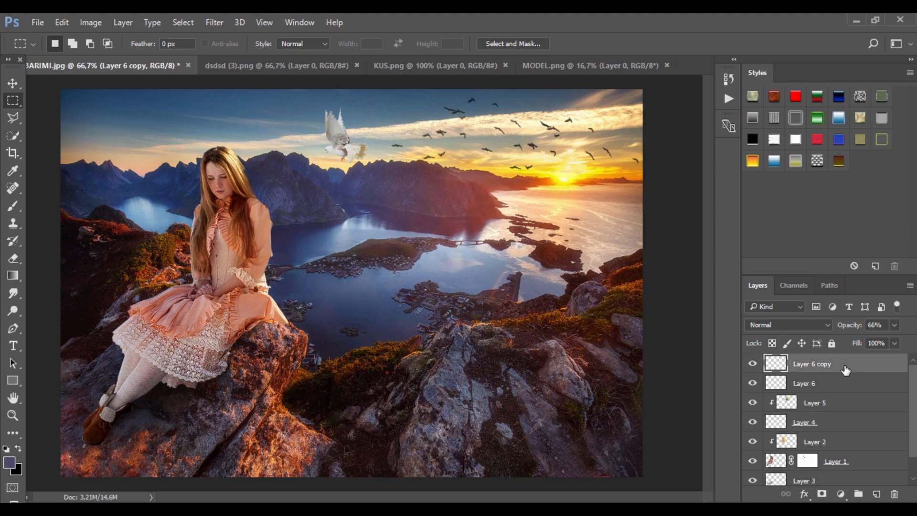
key(ctrl+shift+alt+e)
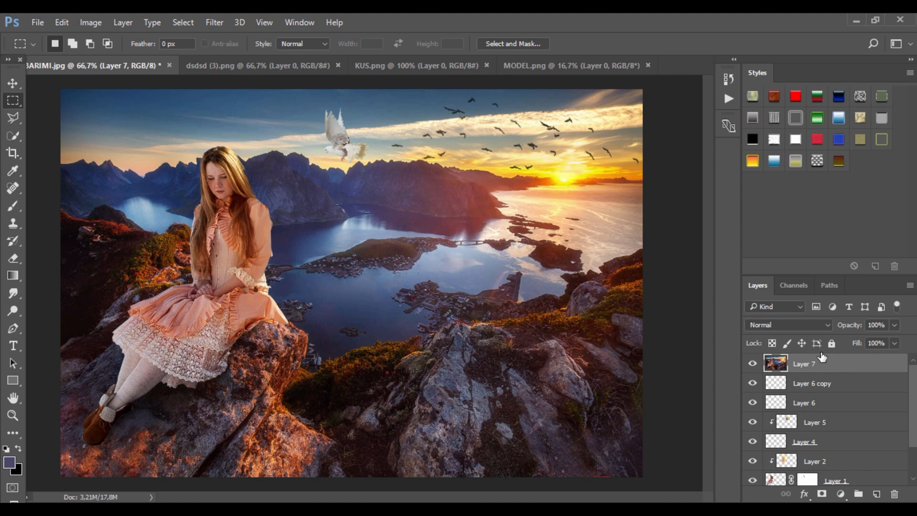
click(217, 22)
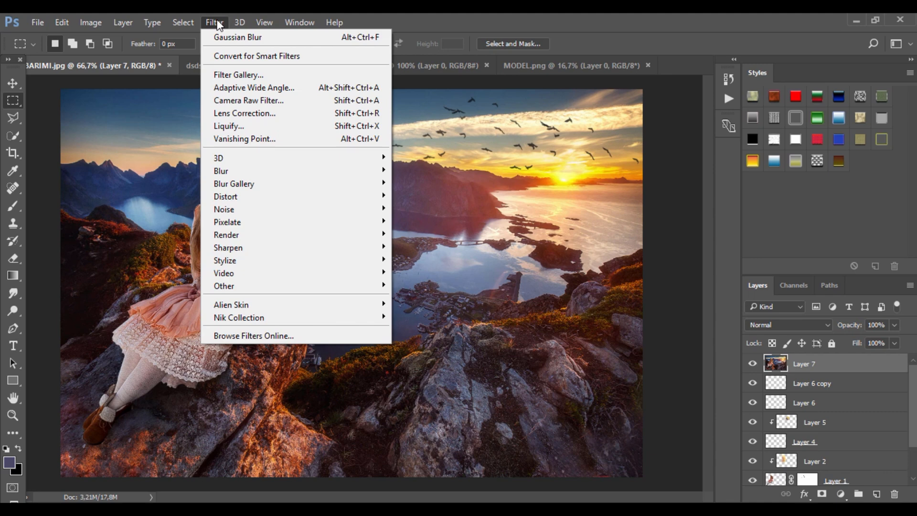
mouse_move(334, 305)
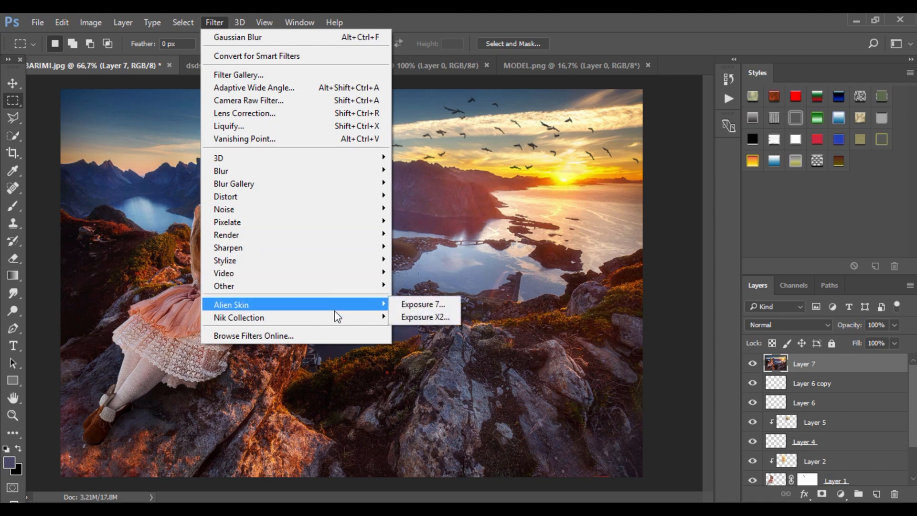
click(430, 324)
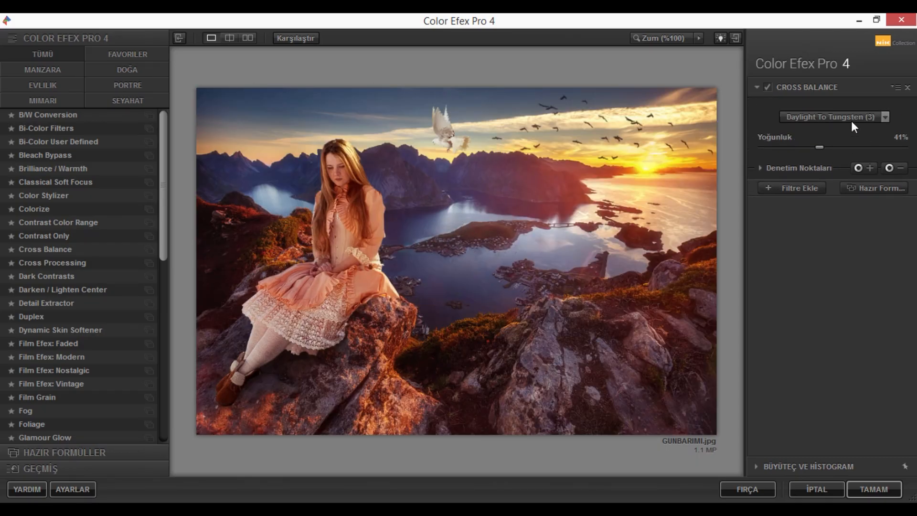
Step: Set the Cross Balance filter's method to Daylight To Tungsten (3)
click(849, 119)
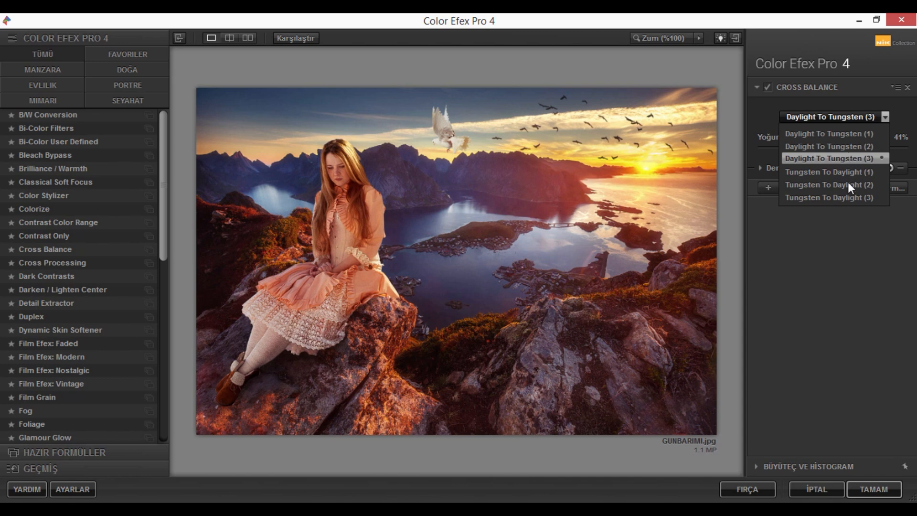
click(844, 158)
click(843, 118)
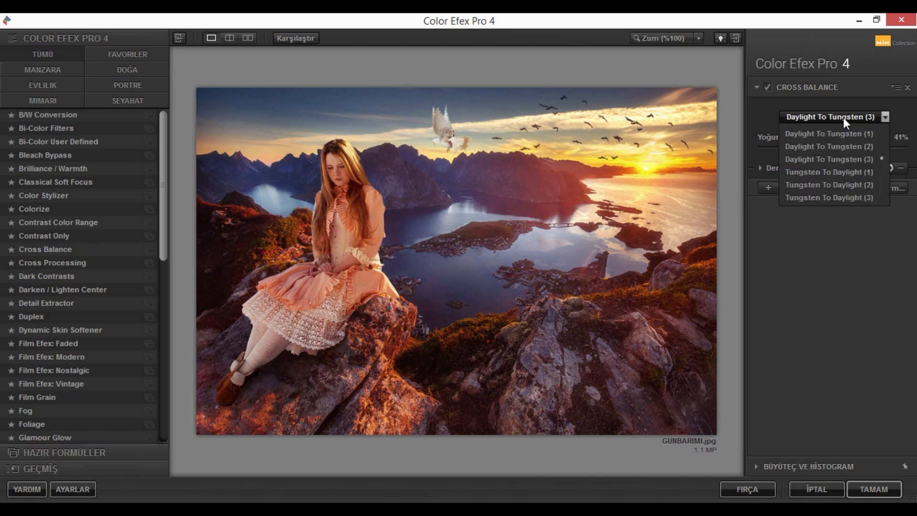
click(843, 158)
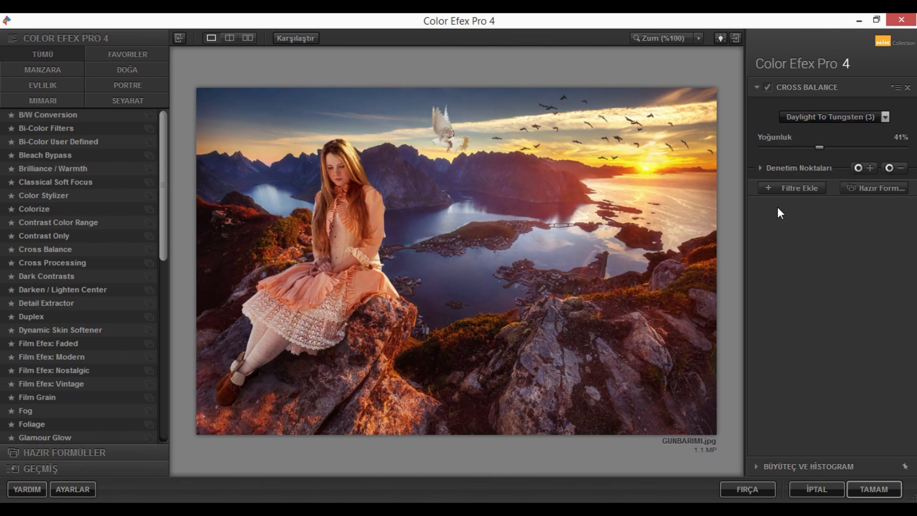
Step: Add Cross Processing as a second filter below Cross Balance
click(816, 188)
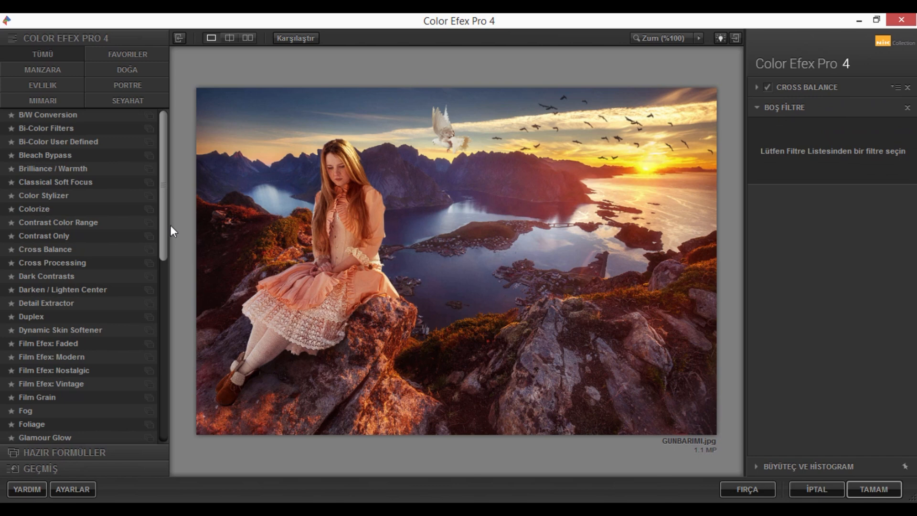
scroll(164, 225, down, 3)
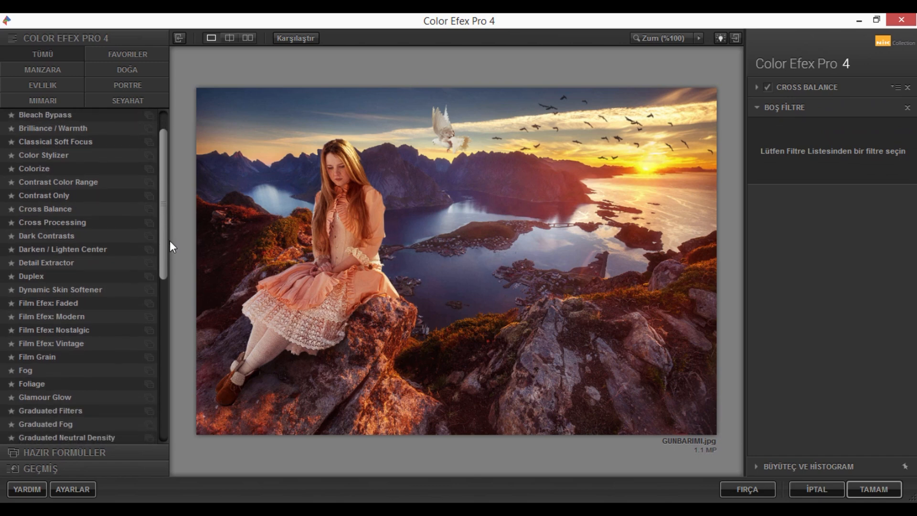
click(83, 223)
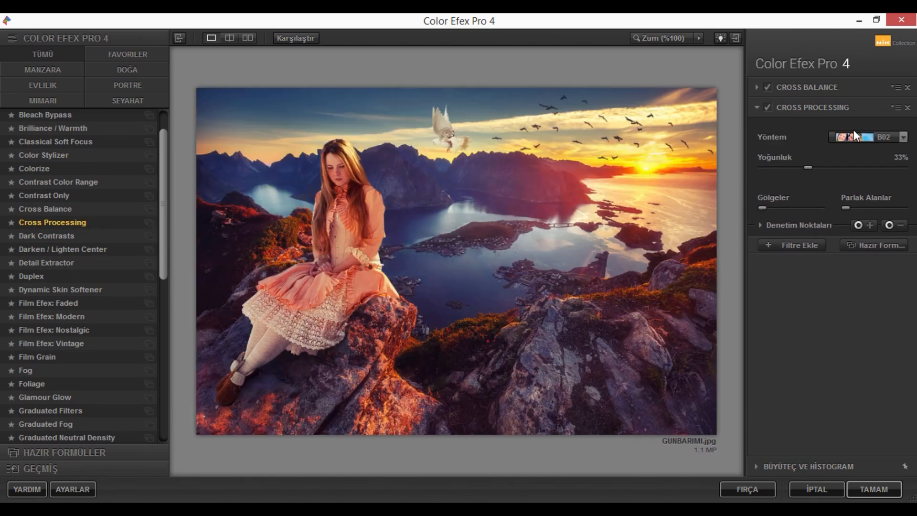
Step: Set the Cross Processing method to Y02 and its control-point opacity to 8%, and apply the filters to the image
click(861, 136)
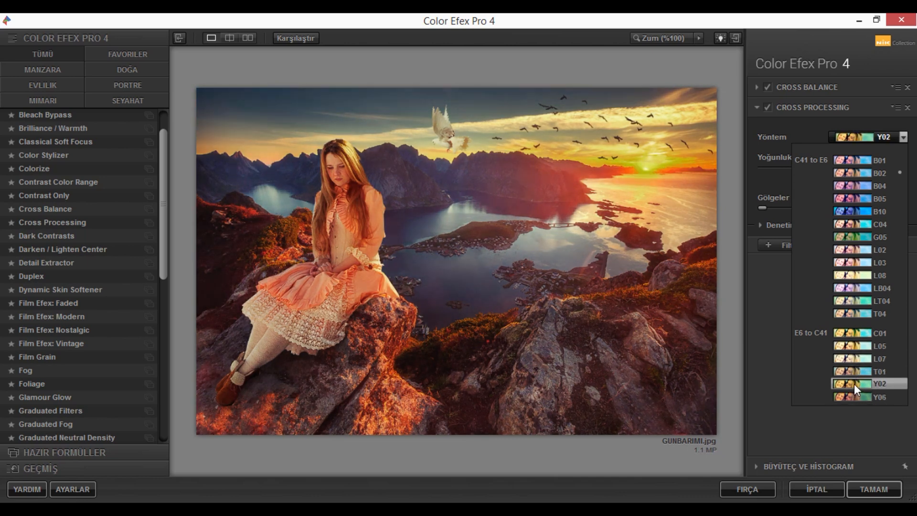
click(854, 382)
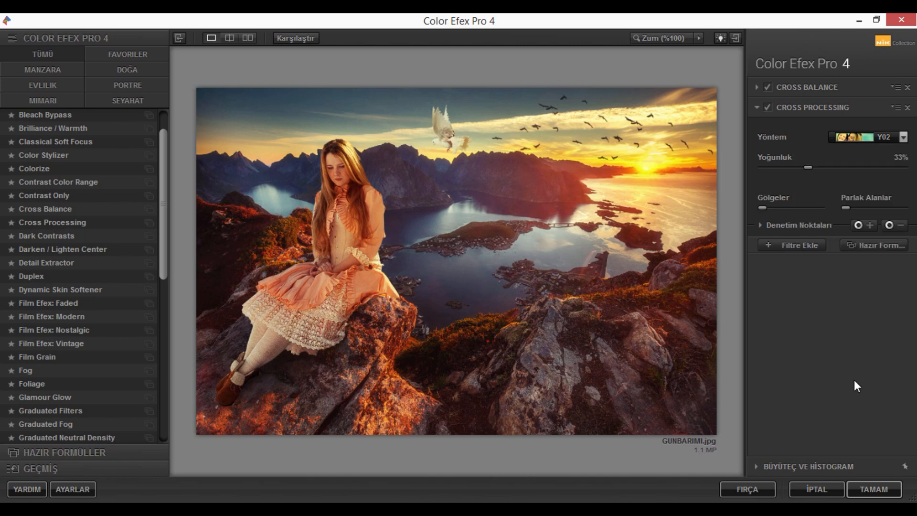
click(759, 224)
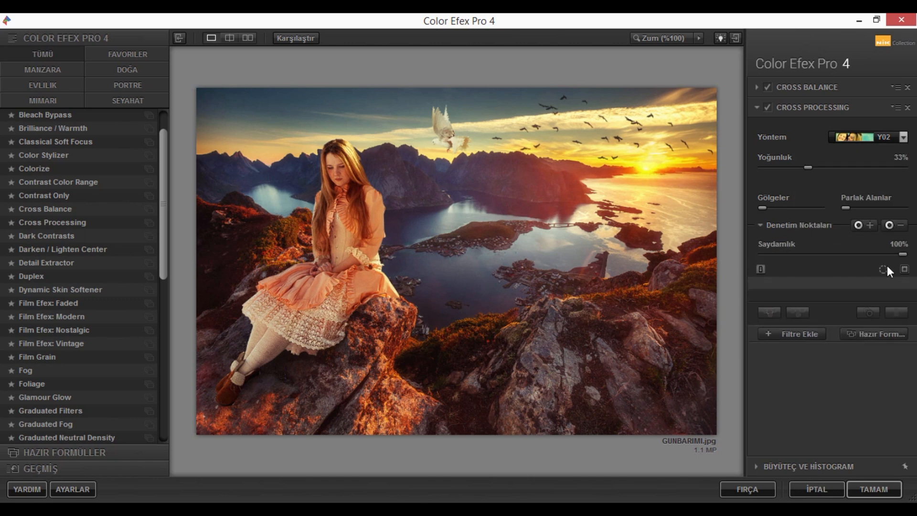
drag(906, 254, 846, 253)
drag(778, 258, 819, 259)
click(766, 263)
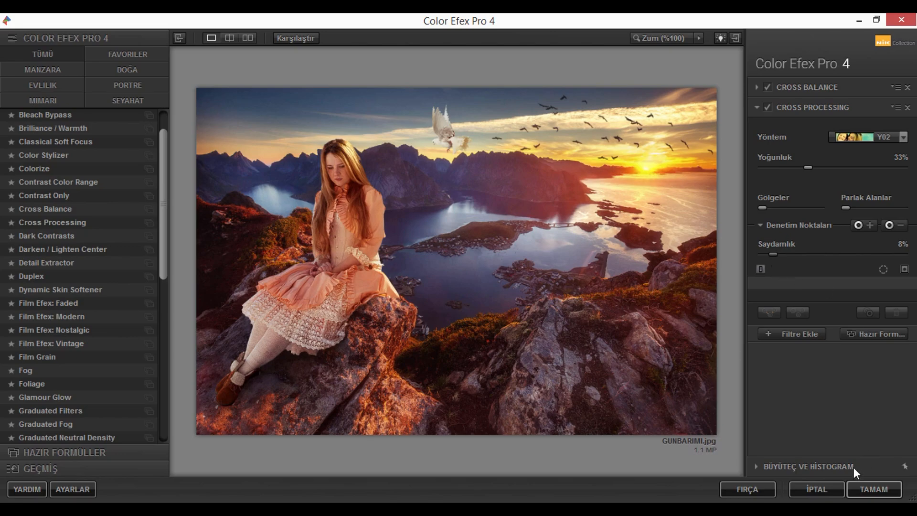
click(868, 487)
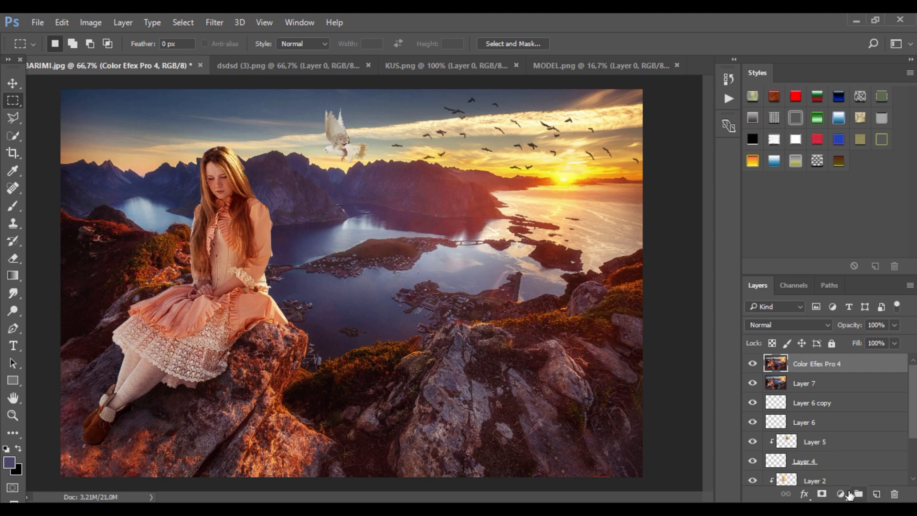
Step: Add a solid color fill layer in black (000000) above the color-graded layer
click(840, 494)
click(868, 203)
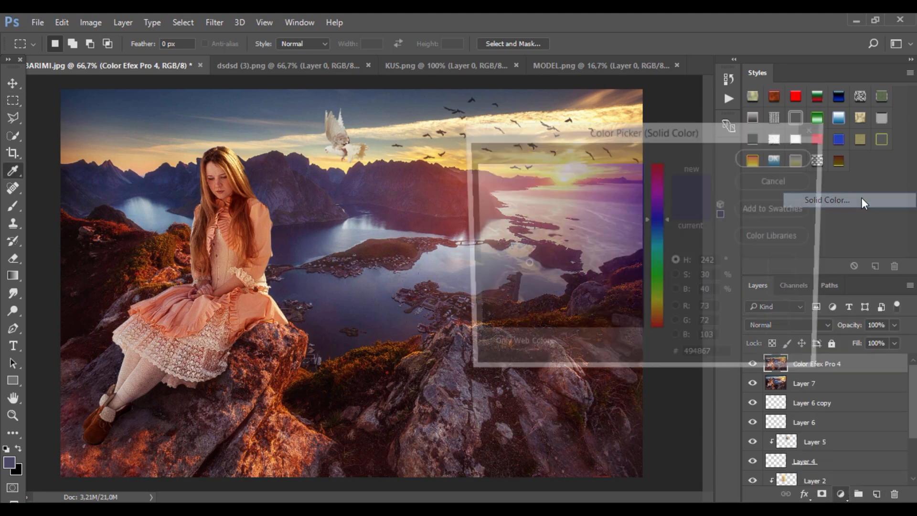
drag(584, 287, 454, 345)
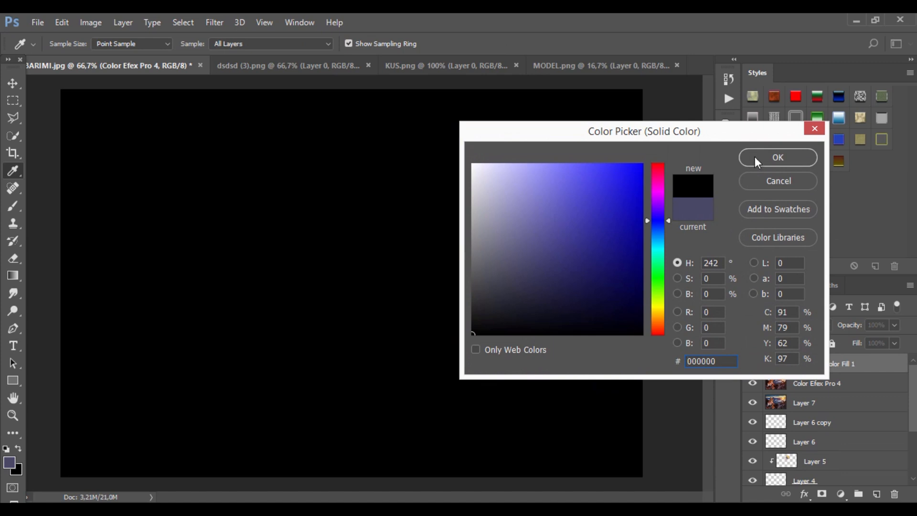
click(758, 153)
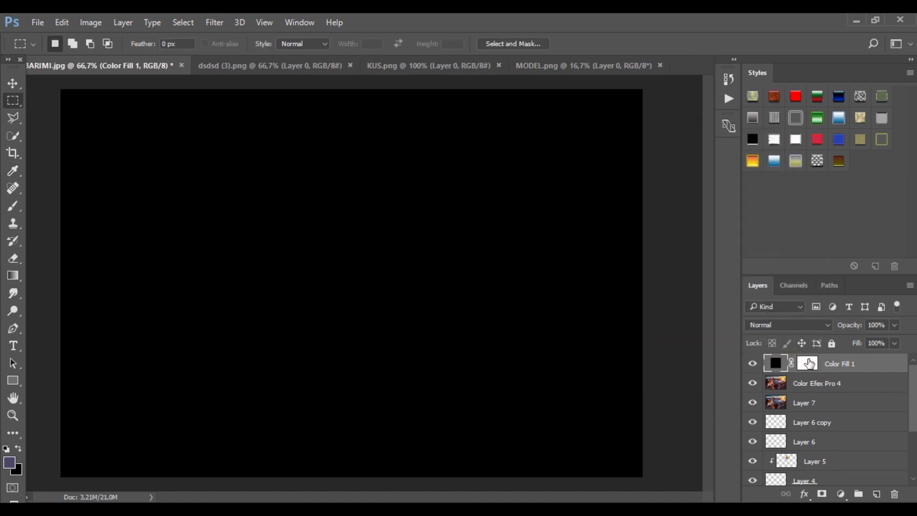
Step: Paint black on the fill layer's mask with a soft 385 px brush to uncover the scene, leaving the edges darkened as a vignette
click(806, 363)
click(15, 210)
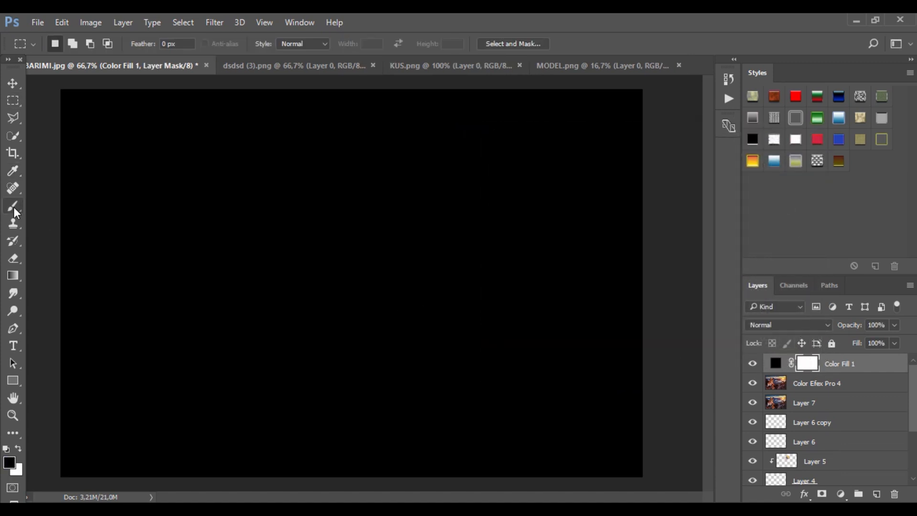
right_click(368, 225)
click(512, 252)
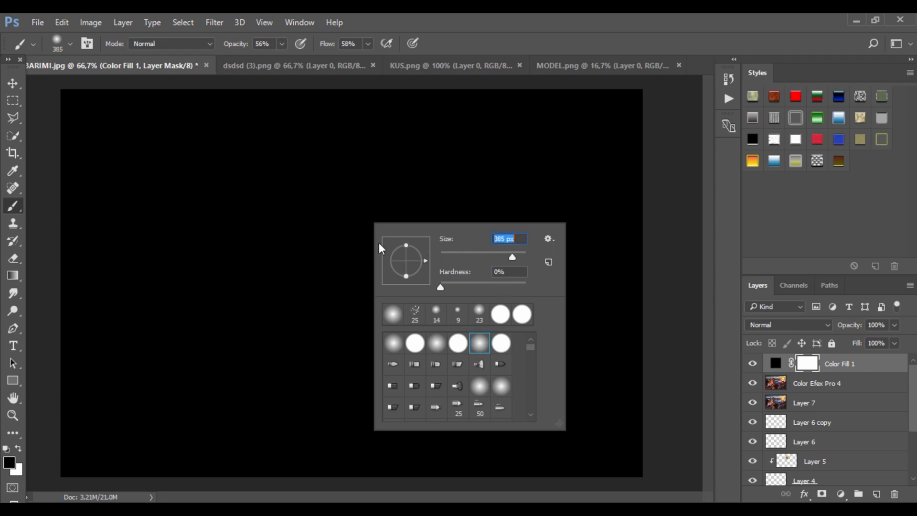
mouse_move(330, 240)
mouse_down()
mouse_move(328, 267)
mouse_move(386, 278)
mouse_move(434, 254)
mouse_move(415, 208)
mouse_move(306, 194)
mouse_move(229, 201)
mouse_move(202, 224)
mouse_move(227, 251)
mouse_move(318, 296)
mouse_move(426, 298)
mouse_move(525, 199)
mouse_move(371, 144)
mouse_move(191, 161)
mouse_move(148, 209)
mouse_move(213, 324)
mouse_move(397, 352)
mouse_move(560, 249)
mouse_move(425, 155)
mouse_move(147, 136)
mouse_move(82, 162)
mouse_move(146, 319)
mouse_move(343, 371)
mouse_move(525, 342)
mouse_move(616, 241)
mouse_move(464, 166)
mouse_move(83, 219)
mouse_move(334, 421)
mouse_move(473, 402)
mouse_move(538, 405)
mouse_move(646, 372)
mouse_up()
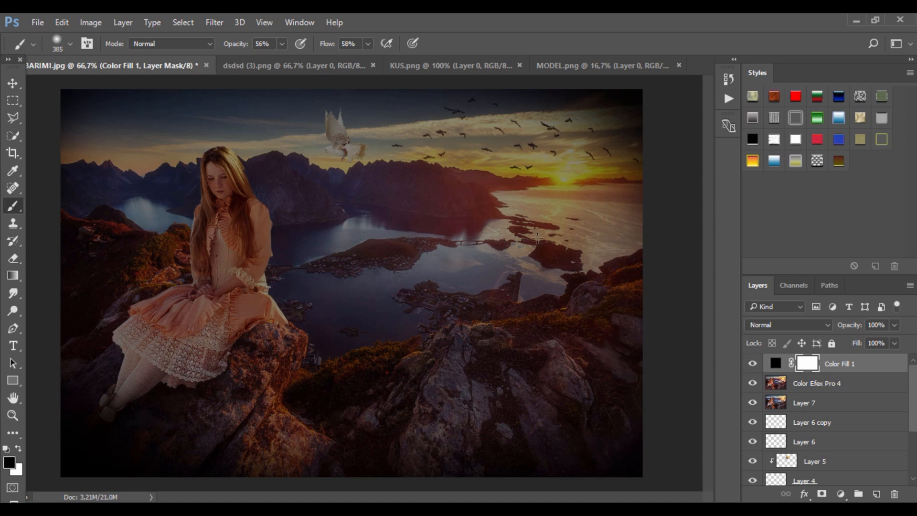
mouse_move(91, 355)
mouse_down()
mouse_move(173, 401)
mouse_move(233, 414)
mouse_move(531, 287)
mouse_move(601, 224)
mouse_move(552, 189)
mouse_move(157, 114)
mouse_move(29, 141)
mouse_move(304, 243)
mouse_move(649, 177)
mouse_move(391, 166)
mouse_move(256, 273)
mouse_move(571, 283)
mouse_move(298, 279)
mouse_move(316, 234)
mouse_move(241, 225)
mouse_move(140, 239)
mouse_move(153, 298)
mouse_move(364, 257)
mouse_move(391, 193)
mouse_move(165, 222)
mouse_move(94, 287)
mouse_move(117, 372)
mouse_move(48, 429)
mouse_move(73, 438)
mouse_move(398, 350)
mouse_move(642, 212)
mouse_move(617, 256)
mouse_move(461, 417)
mouse_move(338, 498)
mouse_move(629, 410)
mouse_move(659, 366)
mouse_move(671, 266)
mouse_move(583, 179)
mouse_move(109, 187)
mouse_move(166, 225)
mouse_move(268, 199)
mouse_move(140, 237)
mouse_move(192, 205)
mouse_move(172, 194)
mouse_move(128, 377)
mouse_move(458, 284)
mouse_move(430, 281)
mouse_move(589, 263)
mouse_move(573, 184)
mouse_move(607, 141)
mouse_move(288, 137)
mouse_up()
drag(224, 106, 76, 133)
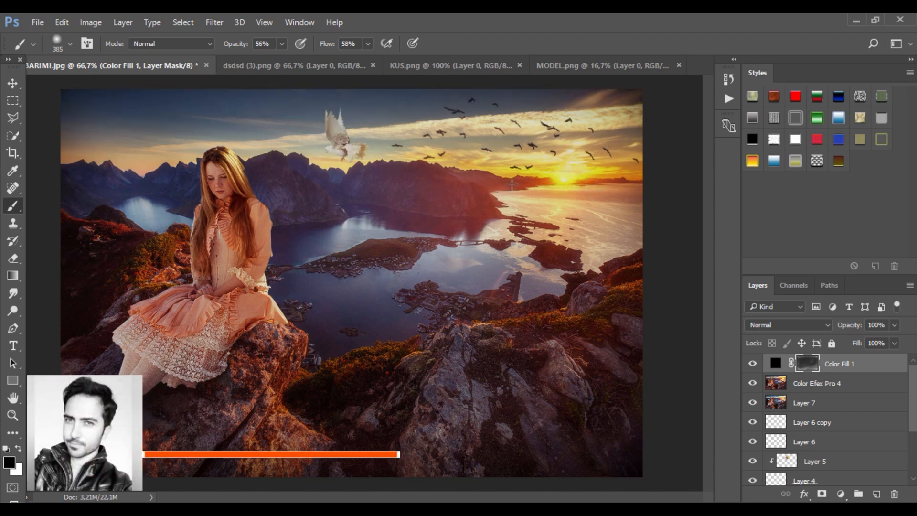
Step: Raise the brush opacity to 85% and paint over the mask again around the sun, lake, woman and rocks to clear the remaining darkening
key(8)
key(5)
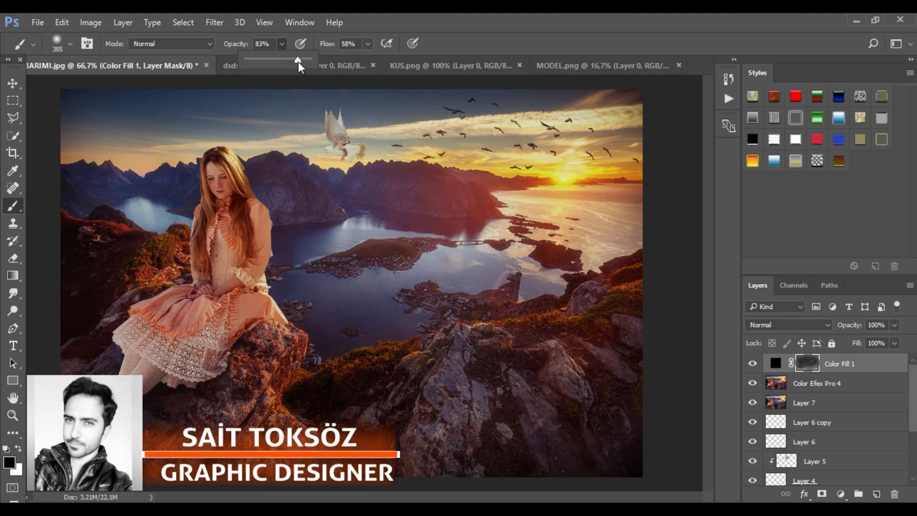
mouse_move(576, 185)
mouse_down()
mouse_move(511, 168)
mouse_move(439, 179)
mouse_move(418, 213)
mouse_up()
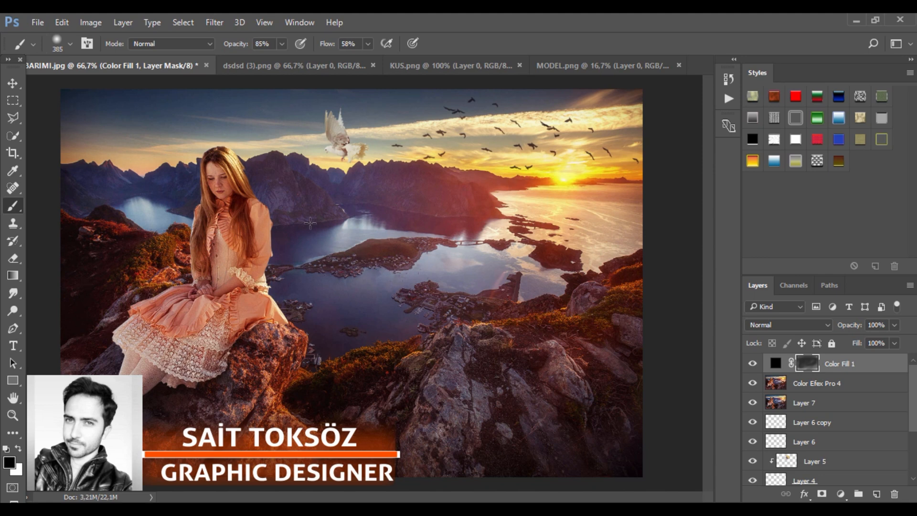
drag(310, 223, 298, 241)
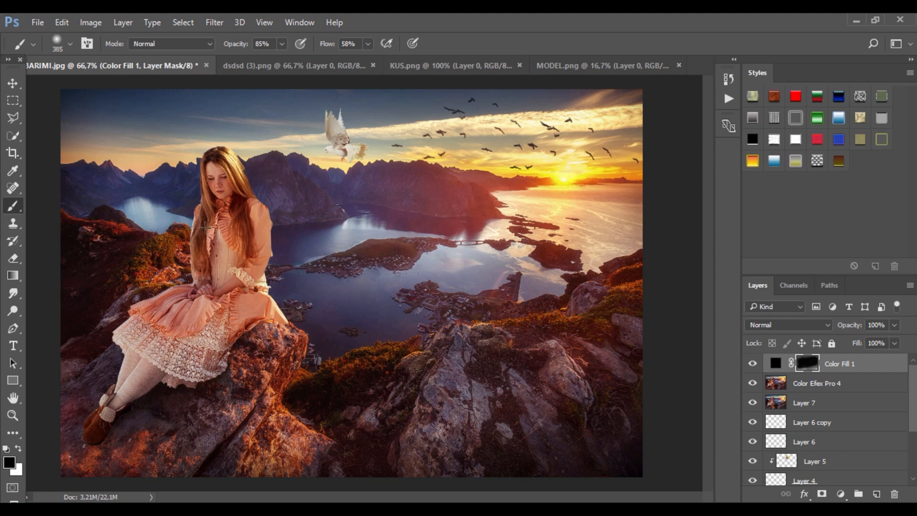
drag(549, 277, 591, 273)
Step: Compare the image with and without the black fill layer, and stamp all visible layers into a new layer on top
click(752, 364)
click(752, 364)
key(ctrl+alt+shift+e)
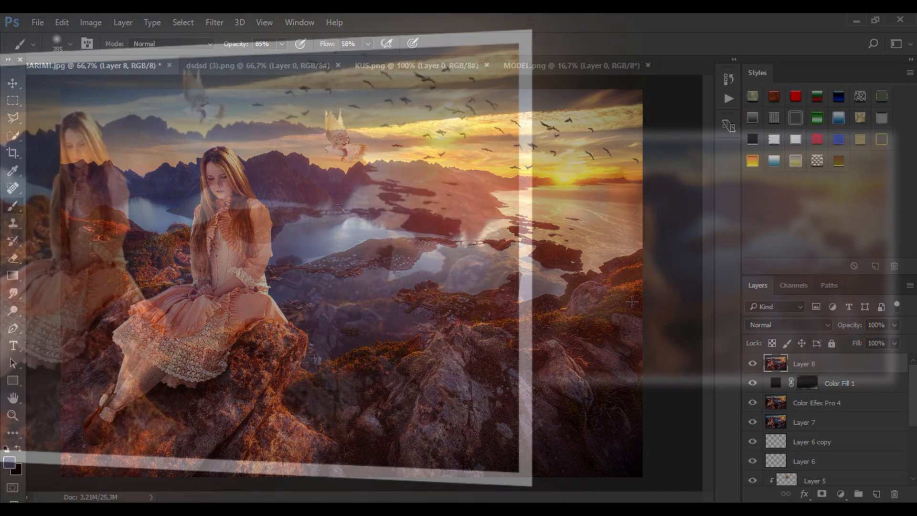